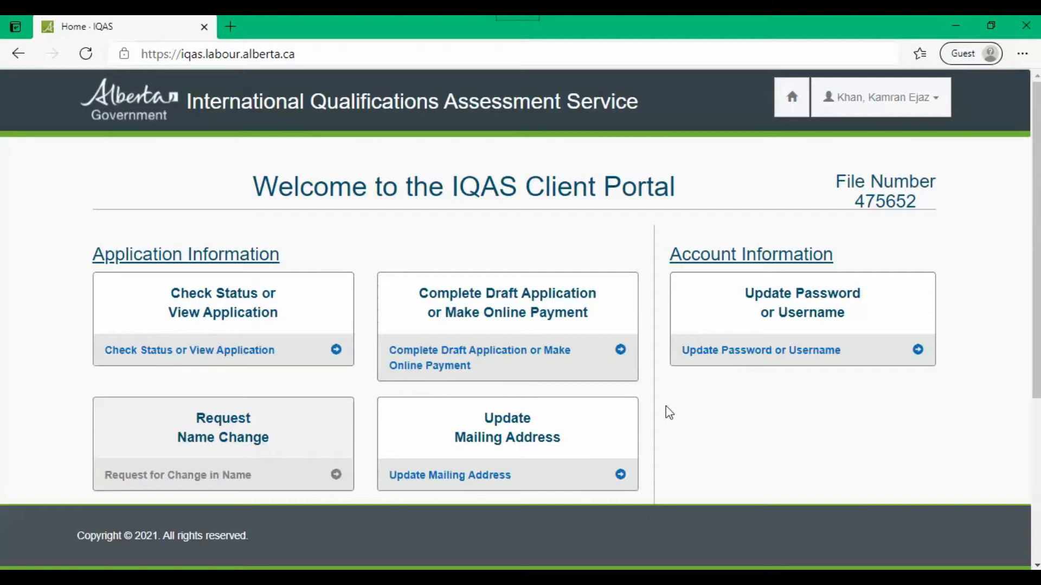
# Step: Browse the portal home page and start a new application from the Create New Application card
pyautogui.scroll(-1, 671, 415)
pyautogui.scroll(-2, 669, 414)
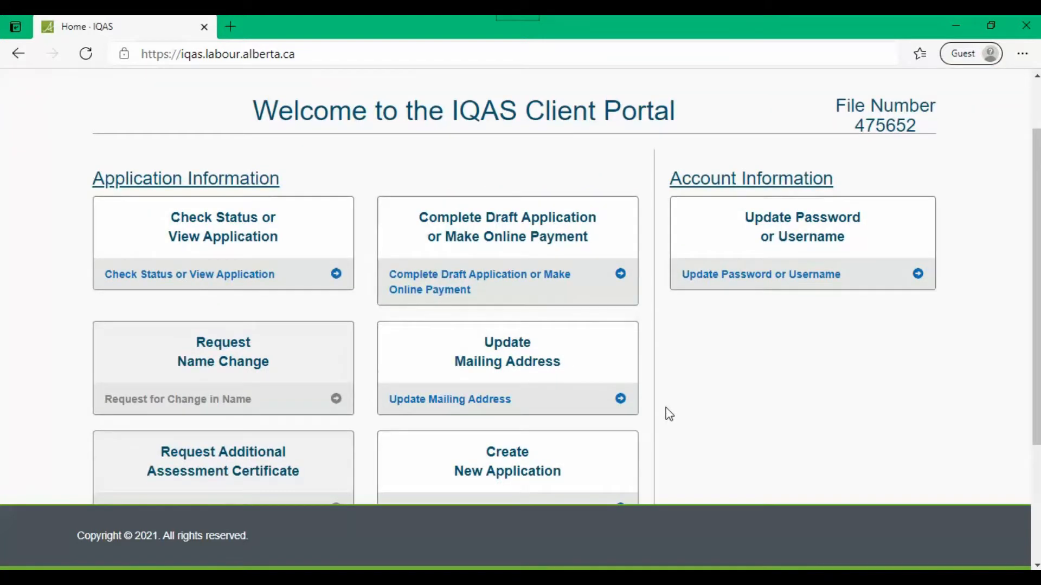
pyautogui.scroll(-1, 669, 415)
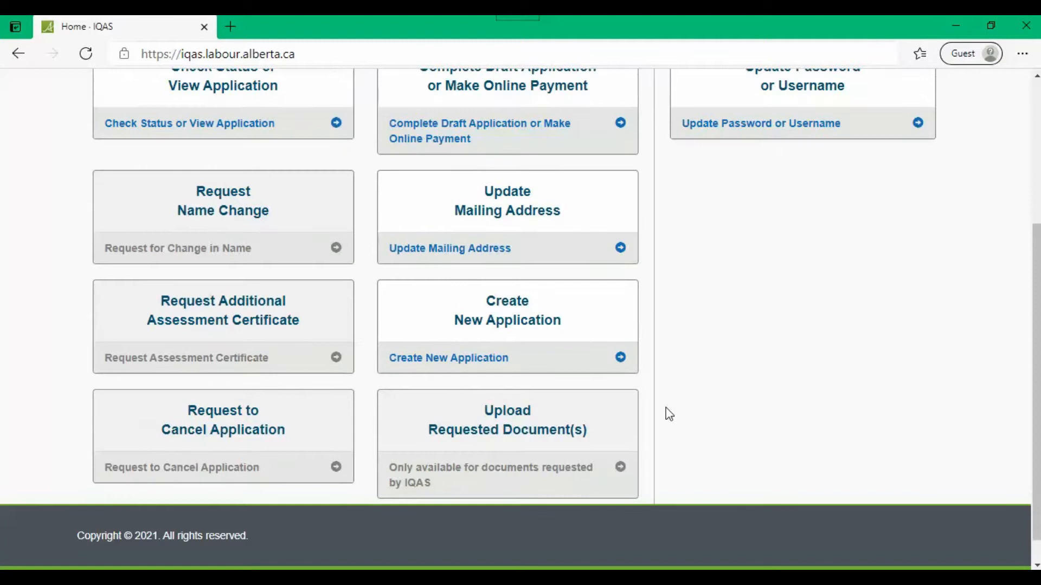
pyautogui.scroll(1, 670, 415)
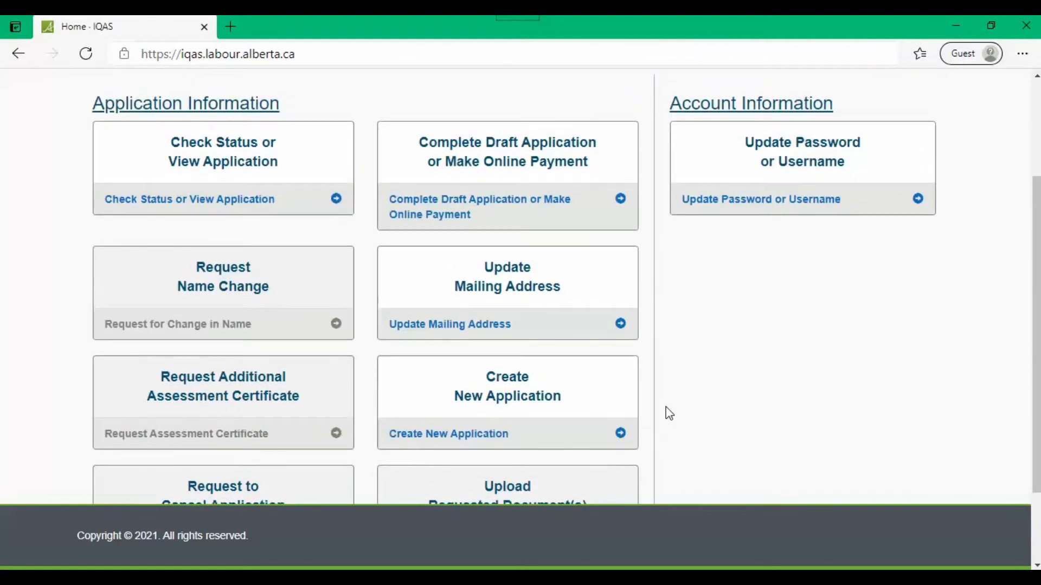
pyautogui.scroll(-1, 669, 414)
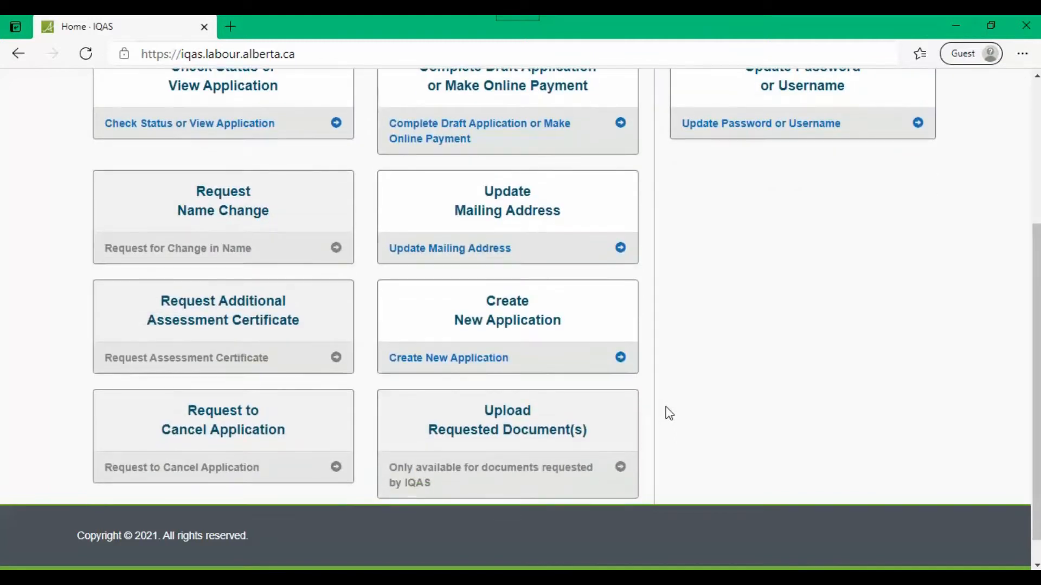
pyautogui.scroll(1, 670, 414)
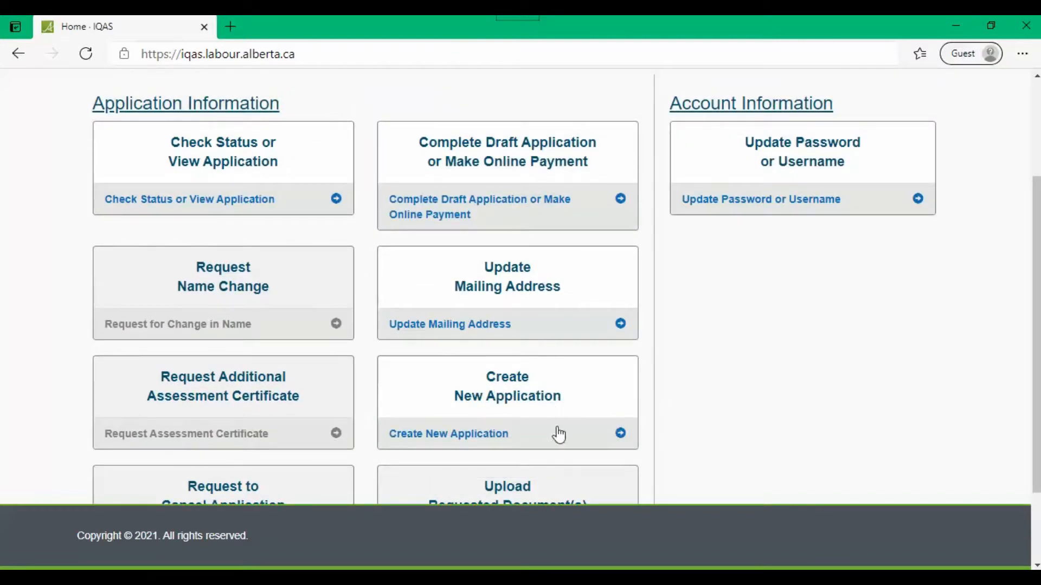
pyautogui.click(522, 406)
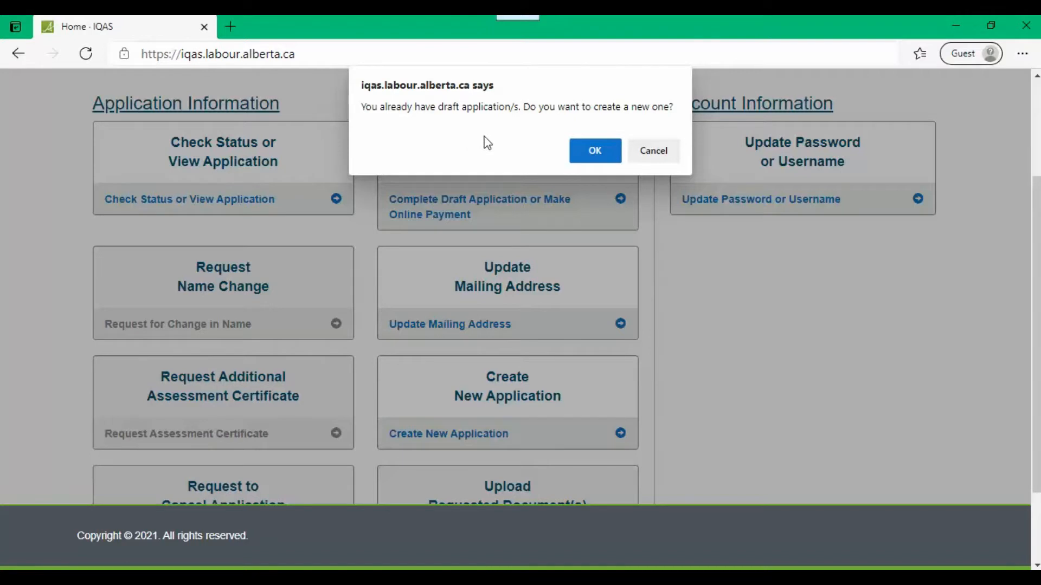
# Step: Confirm creating a new application despite existing drafts and choose Educational Credential Assessment
pyautogui.click(587, 156)
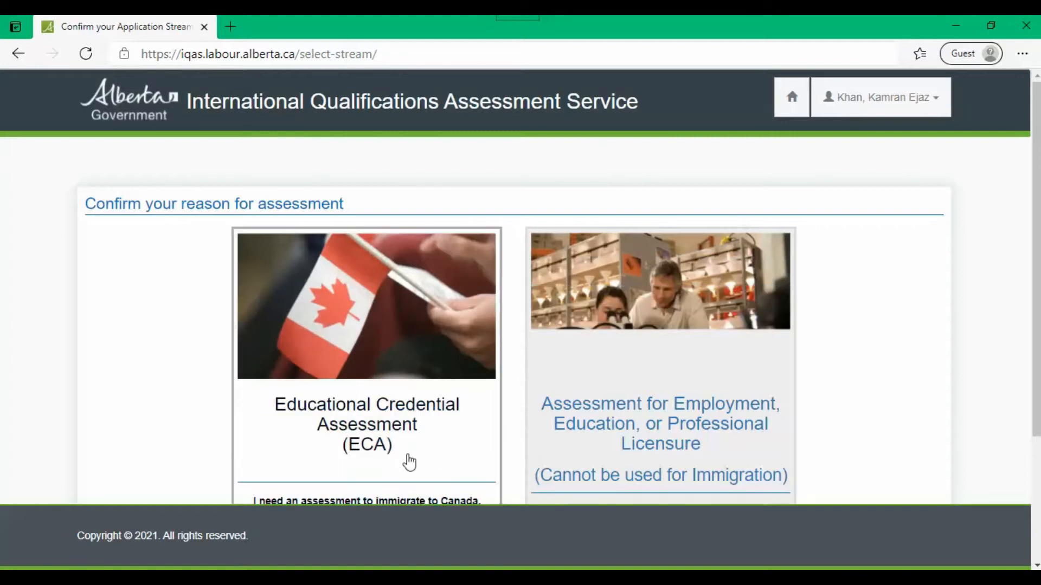
pyautogui.scroll(-1, 409, 462)
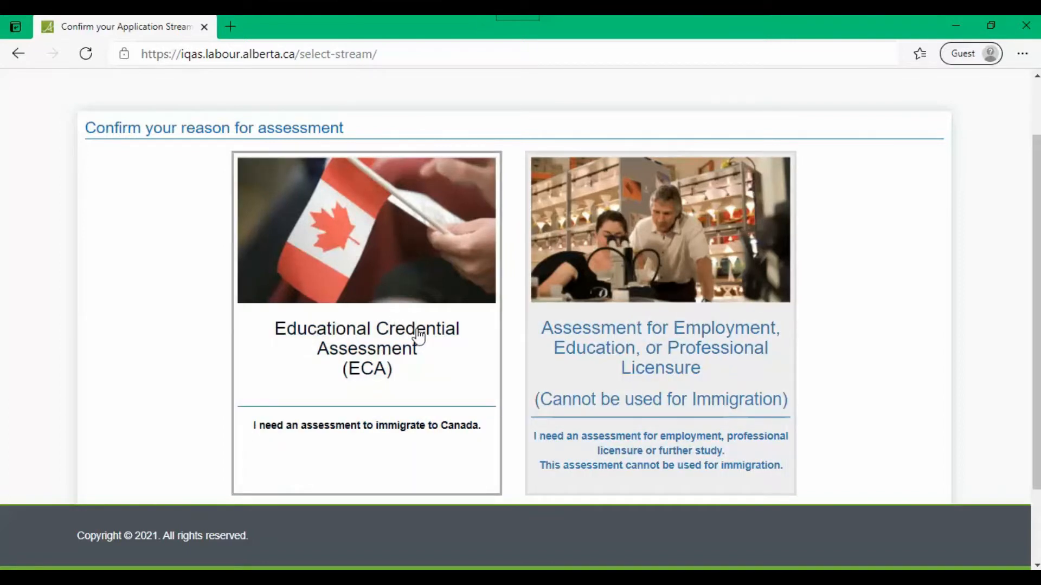
pyautogui.click(386, 350)
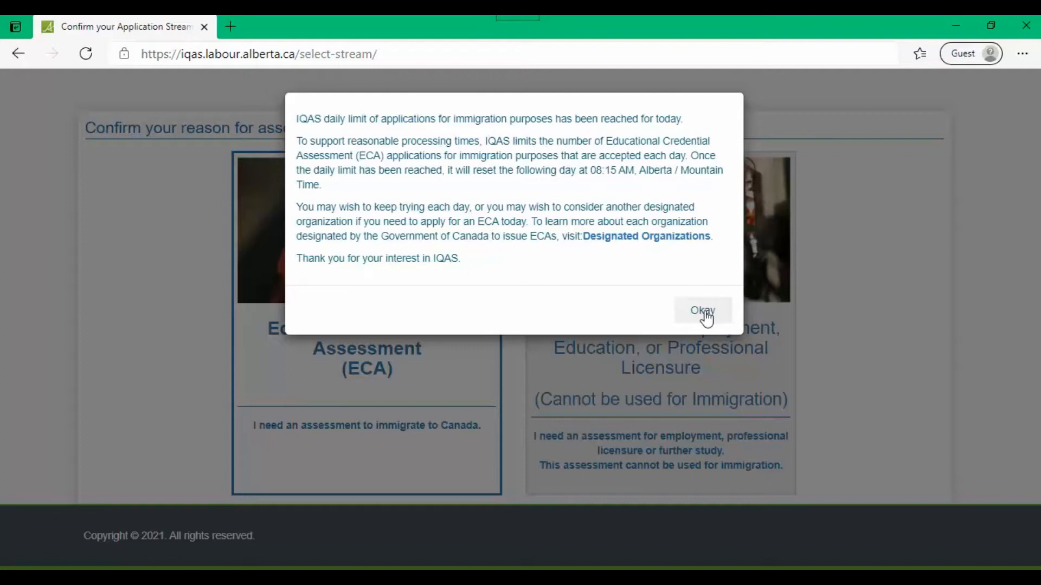
# Step: Acknowledge the ECA daily limit notice and return to the portal home page
pyautogui.click(705, 313)
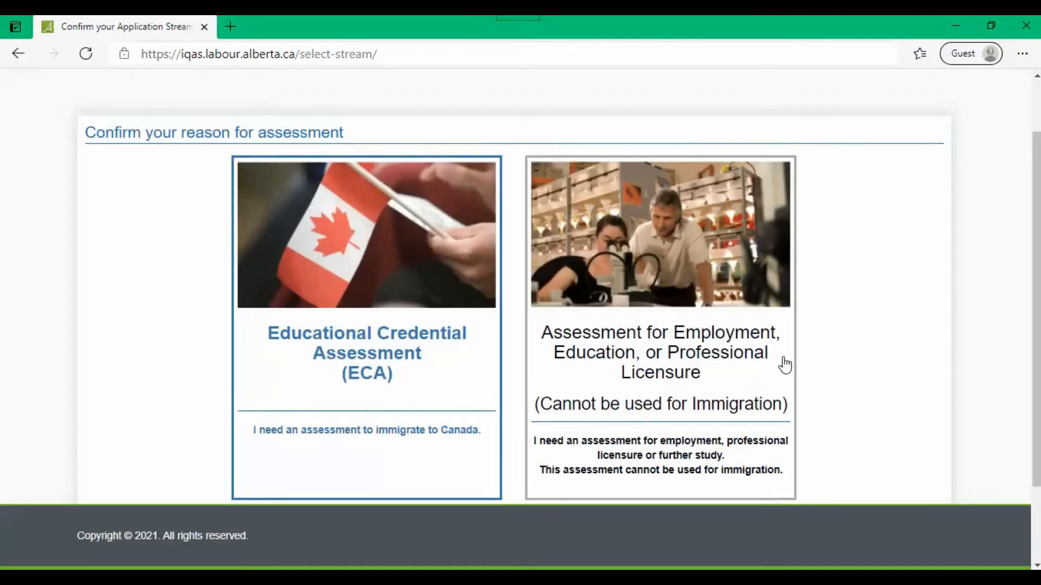
pyautogui.scroll(2, 803, 271)
pyautogui.click(791, 108)
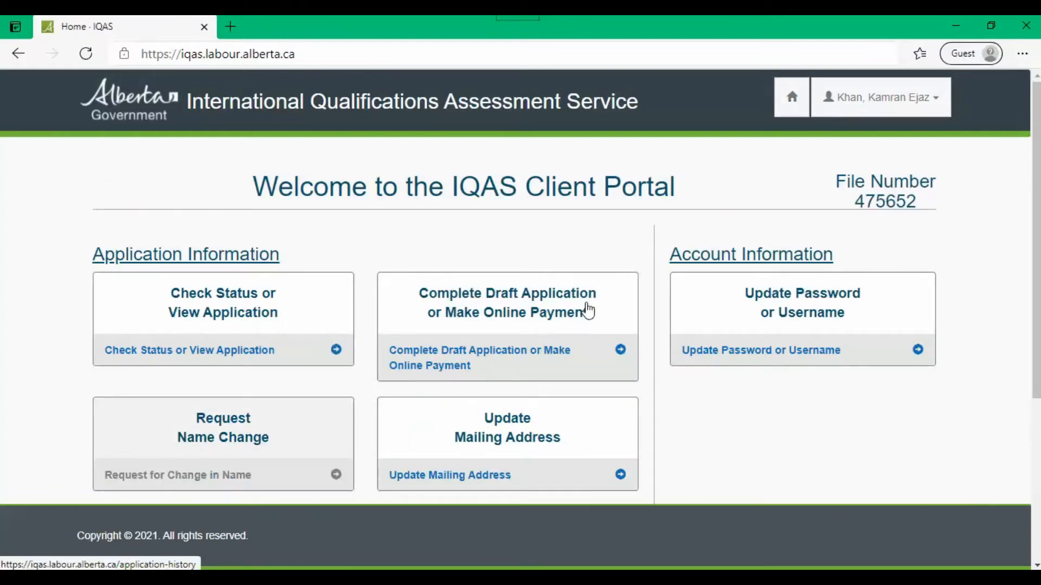
# Step: Open the draft applications list and resume the first draft ECA application
pyautogui.click(501, 359)
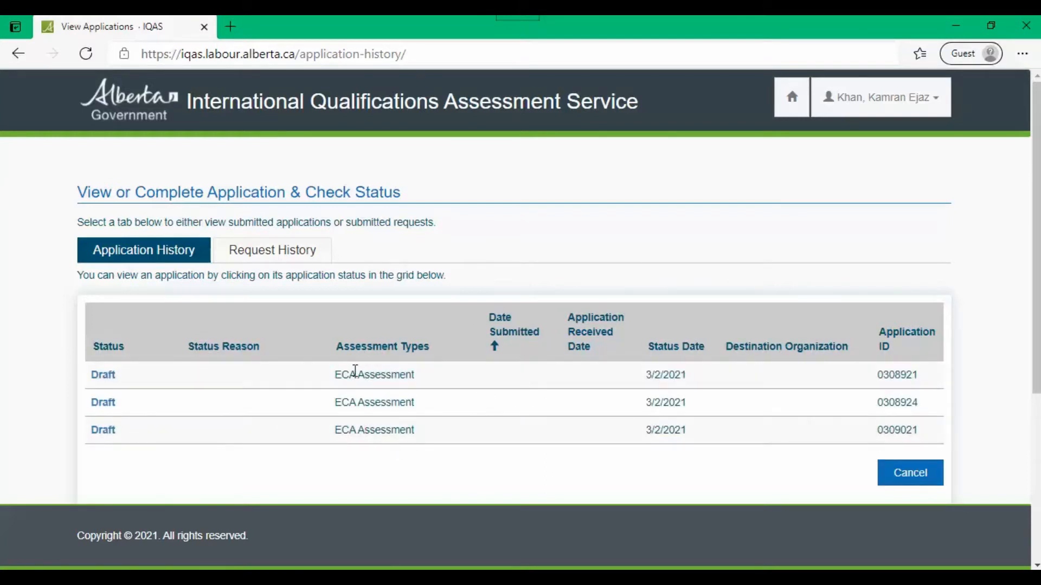
pyautogui.click(103, 378)
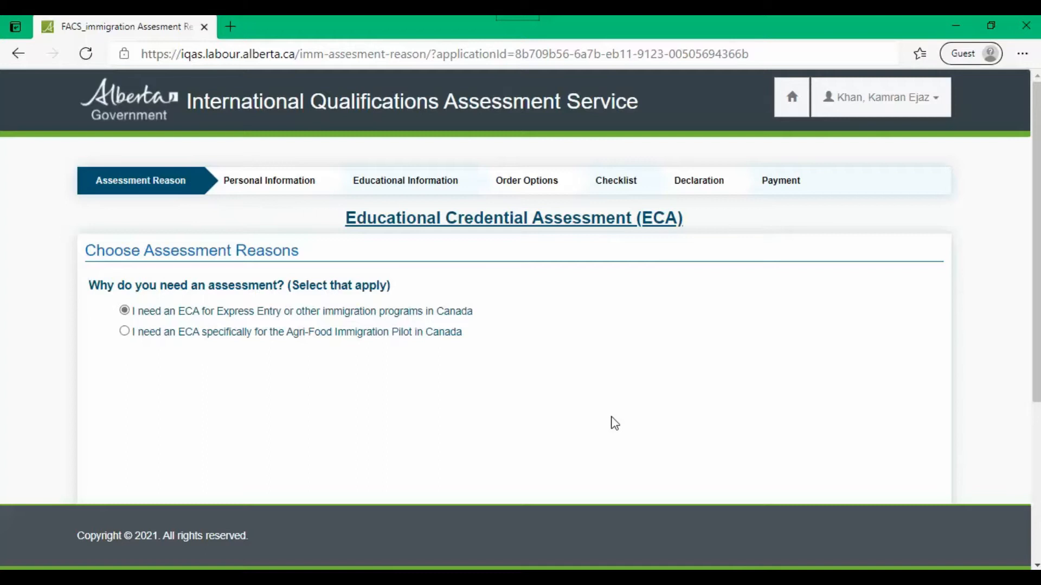
pyautogui.scroll(-5, 614, 423)
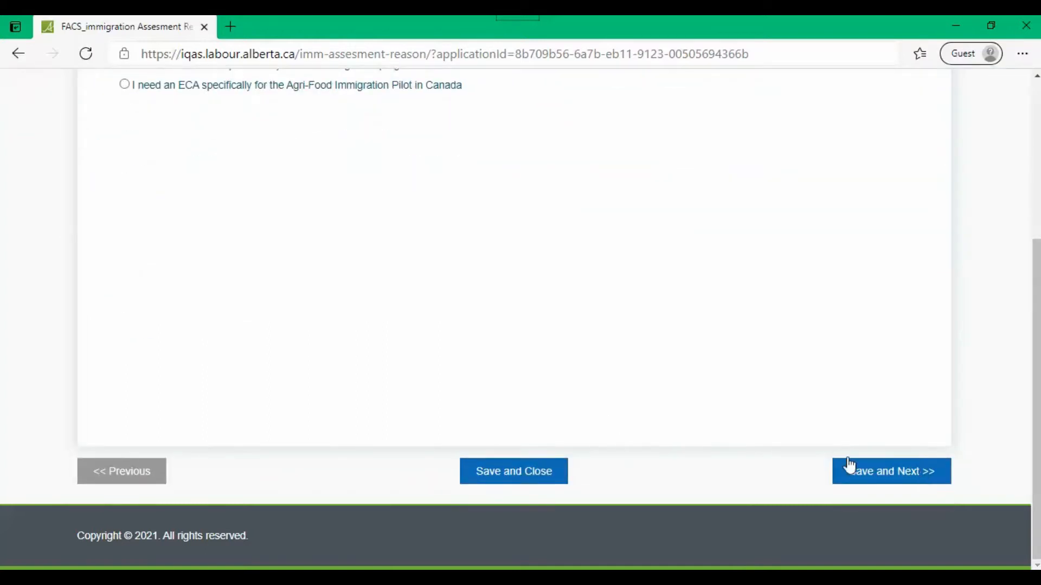
# Step: Save the Express Entry assessment reason and review the Personal Information step
pyautogui.click(886, 470)
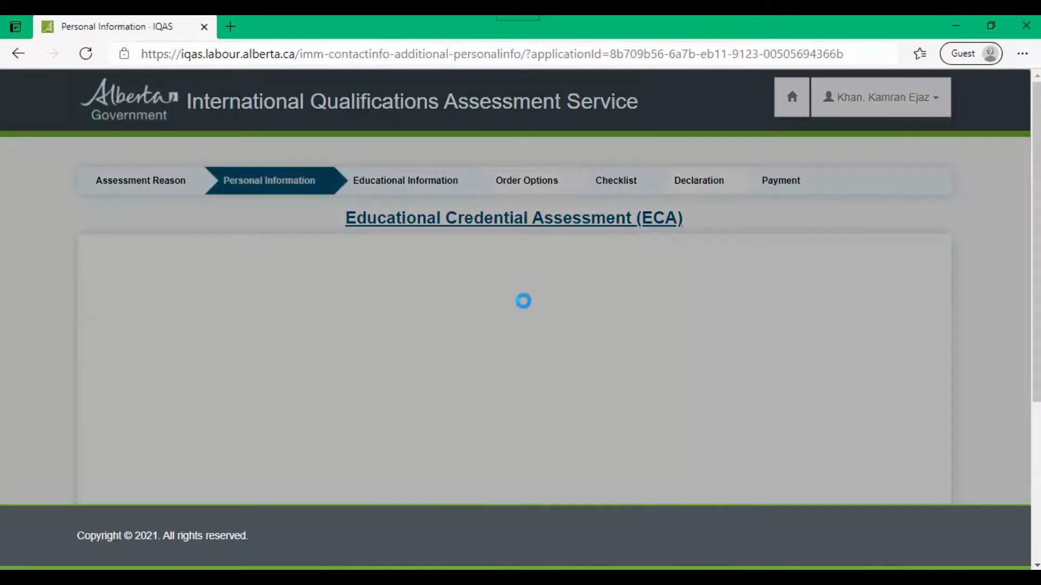
pyautogui.scroll(-2, 523, 301)
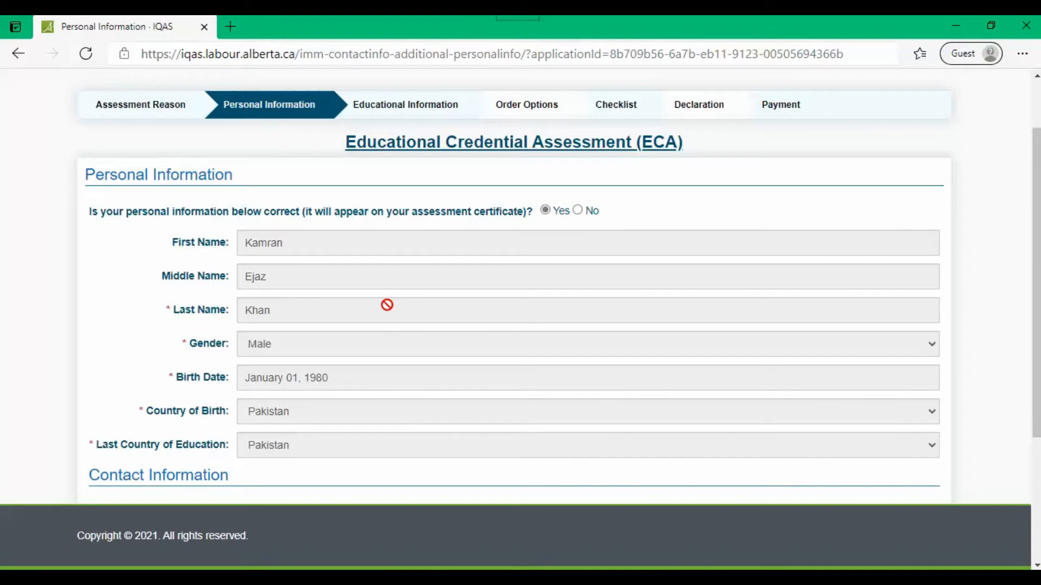
pyautogui.scroll(2, 961, 360)
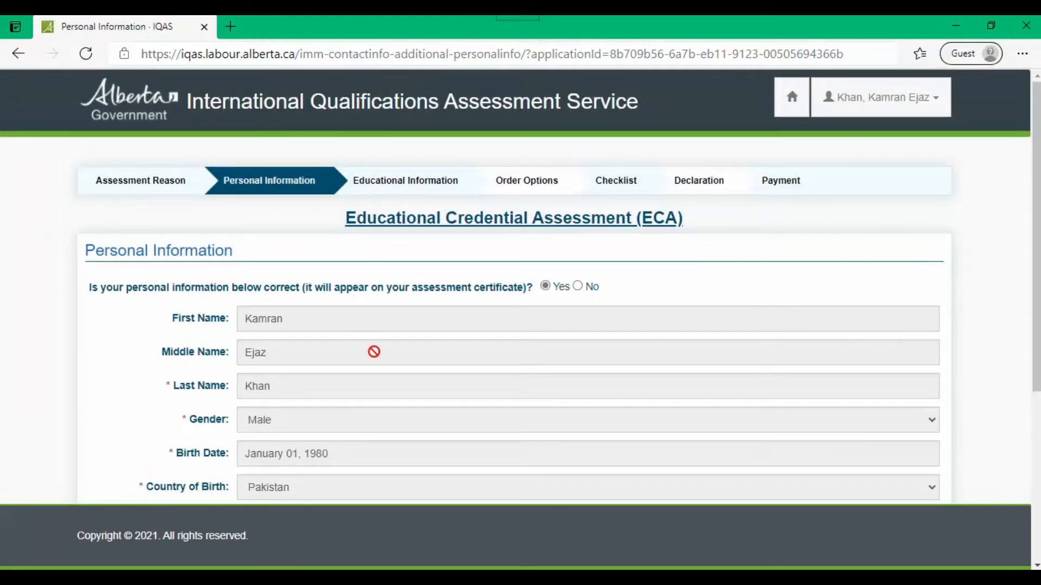
pyautogui.scroll(-2, 353, 359)
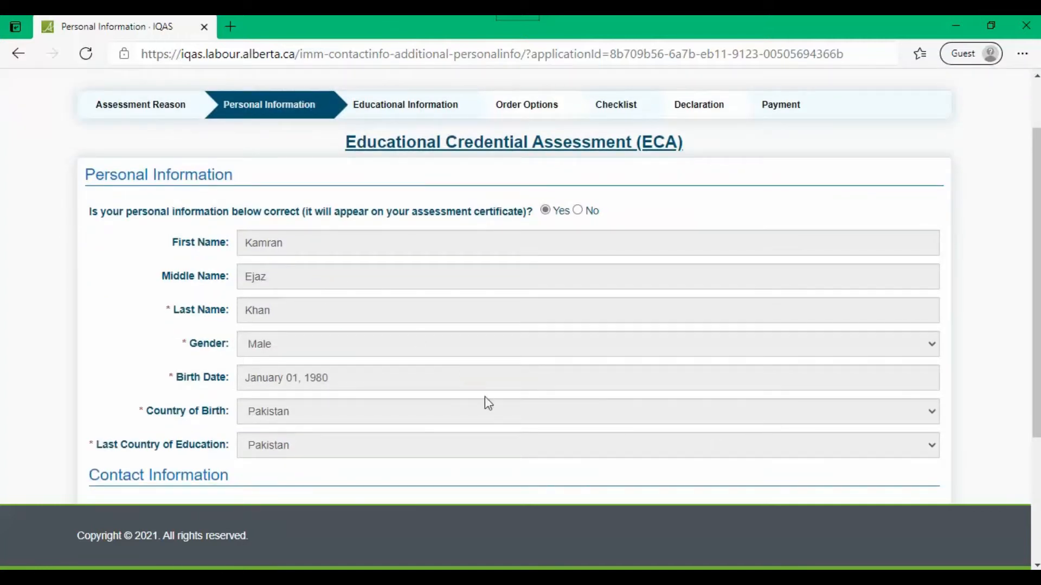
pyautogui.scroll(-2, 488, 404)
pyautogui.scroll(-3, 490, 404)
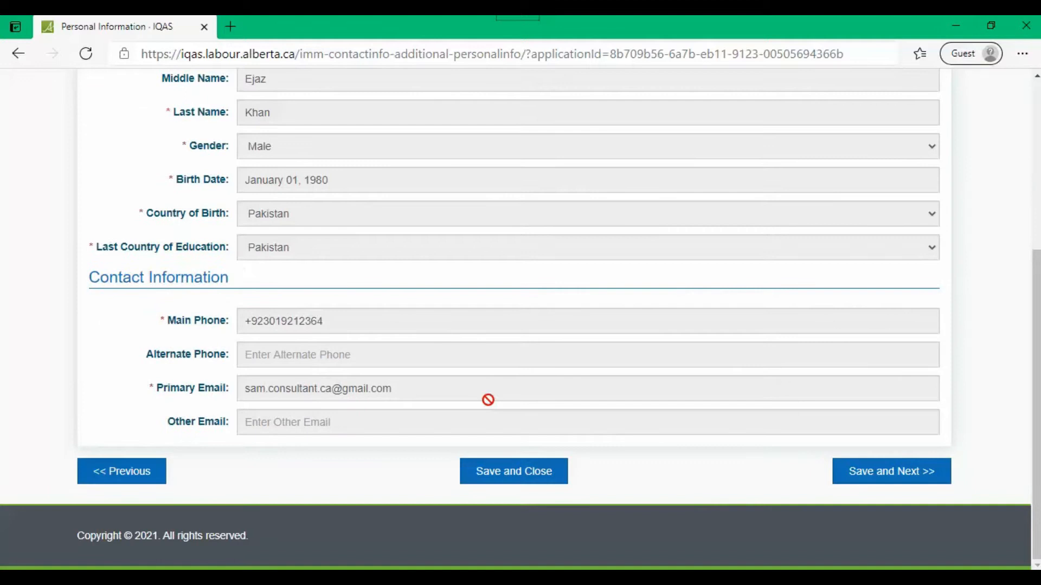
pyautogui.scroll(7, 488, 401)
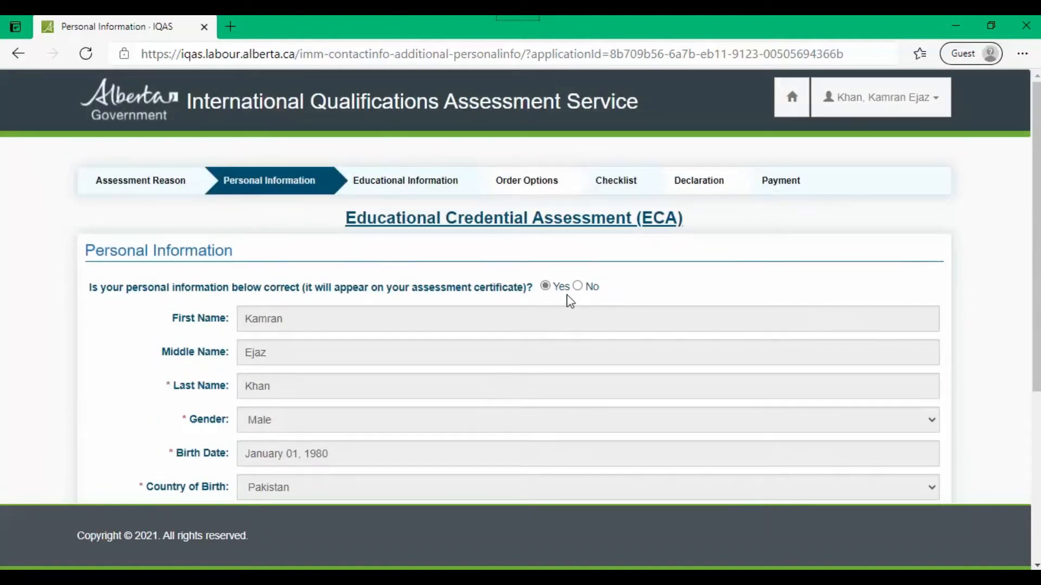
# Step: Mark the personal information correct (No, then back to Yes) and save the step
pyautogui.click(588, 292)
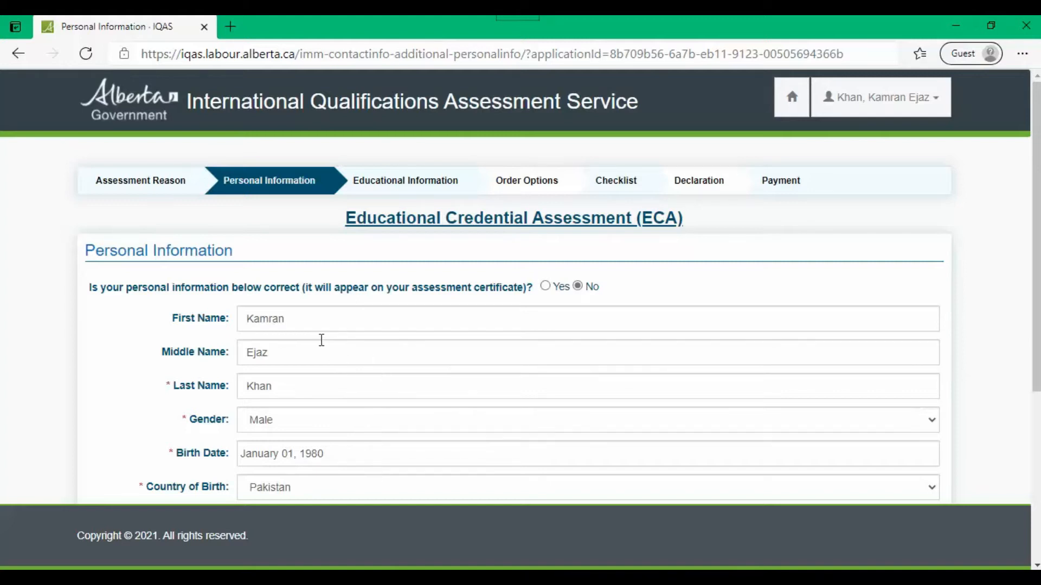
pyautogui.click(546, 286)
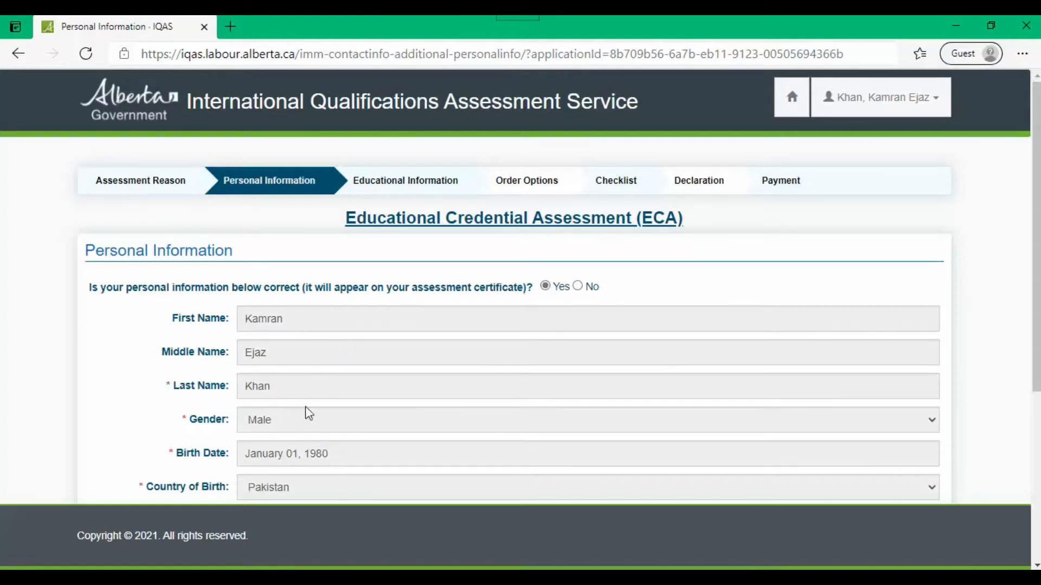
pyautogui.scroll(-2, 305, 407)
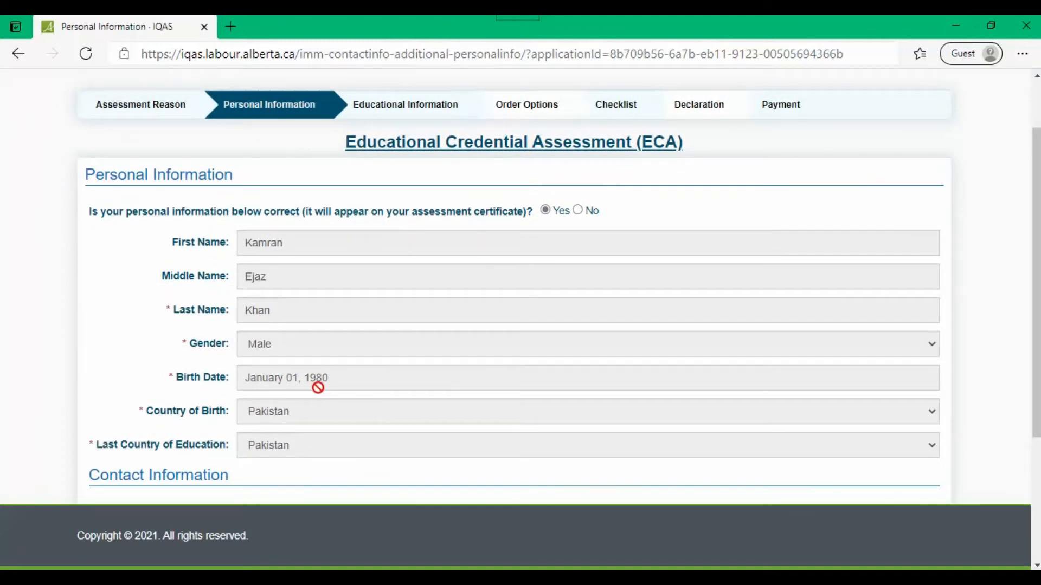
pyautogui.scroll(-4, 576, 390)
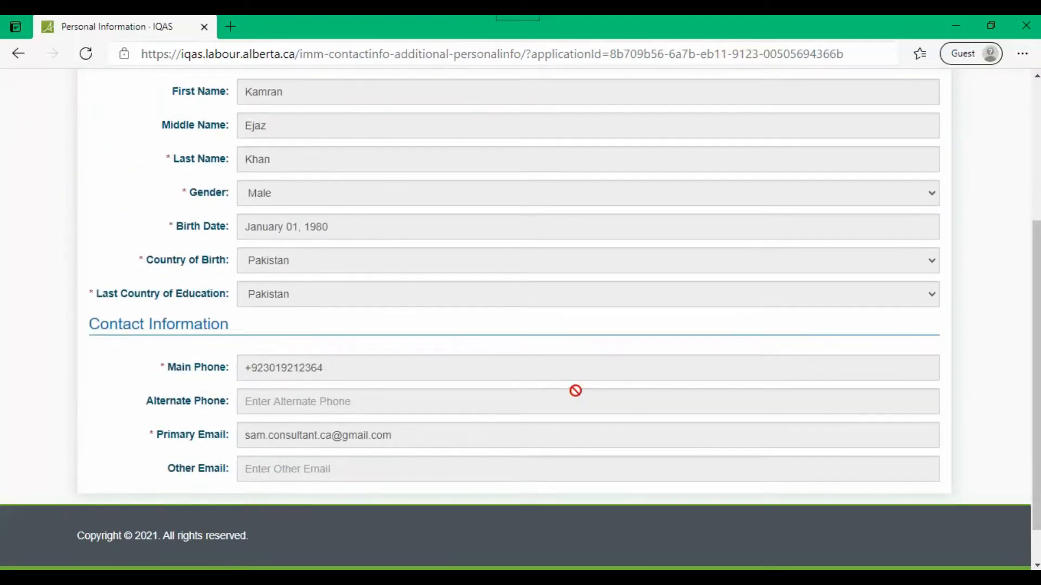
pyautogui.scroll(-2, 576, 390)
pyautogui.scroll(4, 571, 390)
pyautogui.scroll(-4, 571, 390)
pyautogui.scroll(3, 571, 390)
pyautogui.scroll(-3, 571, 390)
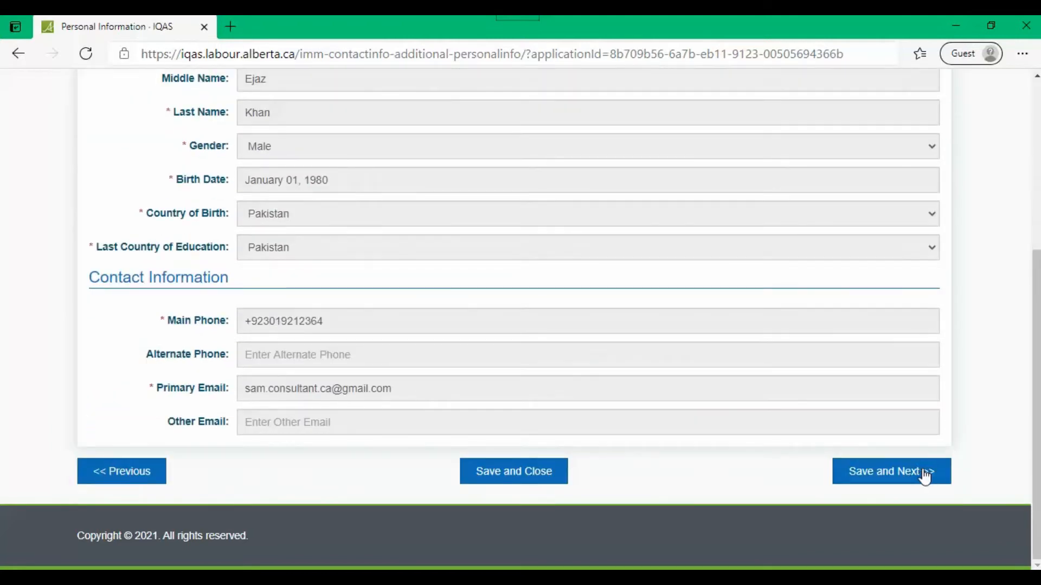
pyautogui.click(912, 479)
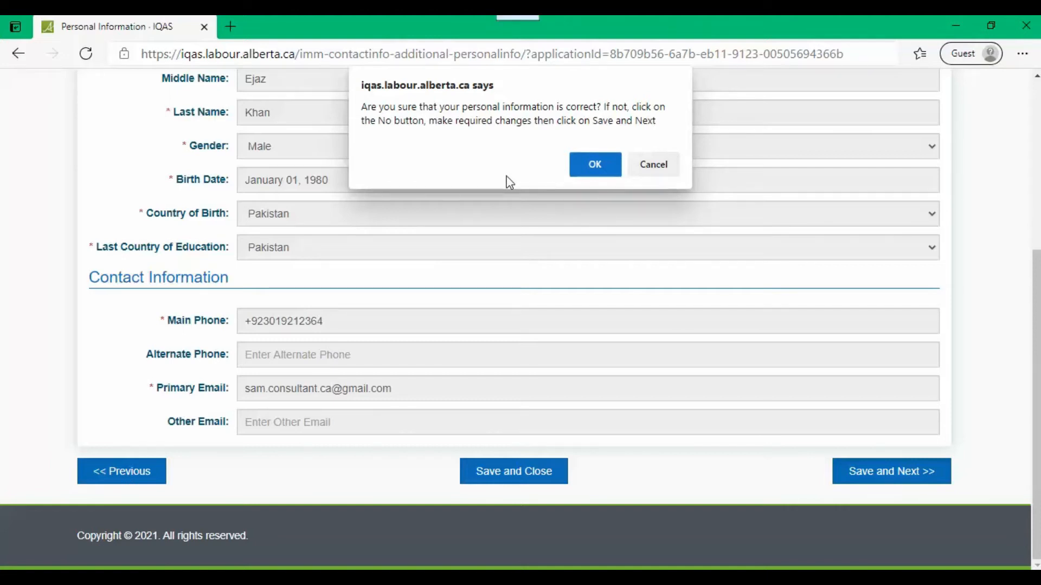
# Step: Confirm the personal details are correct and review the empty Previous Names page
pyautogui.click(582, 163)
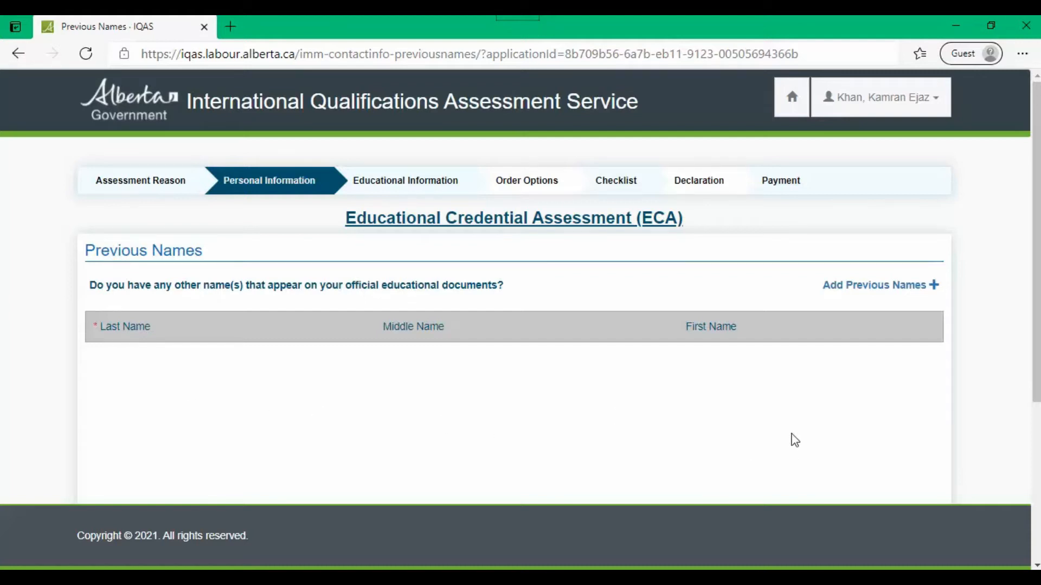
pyautogui.scroll(-1, 791, 438)
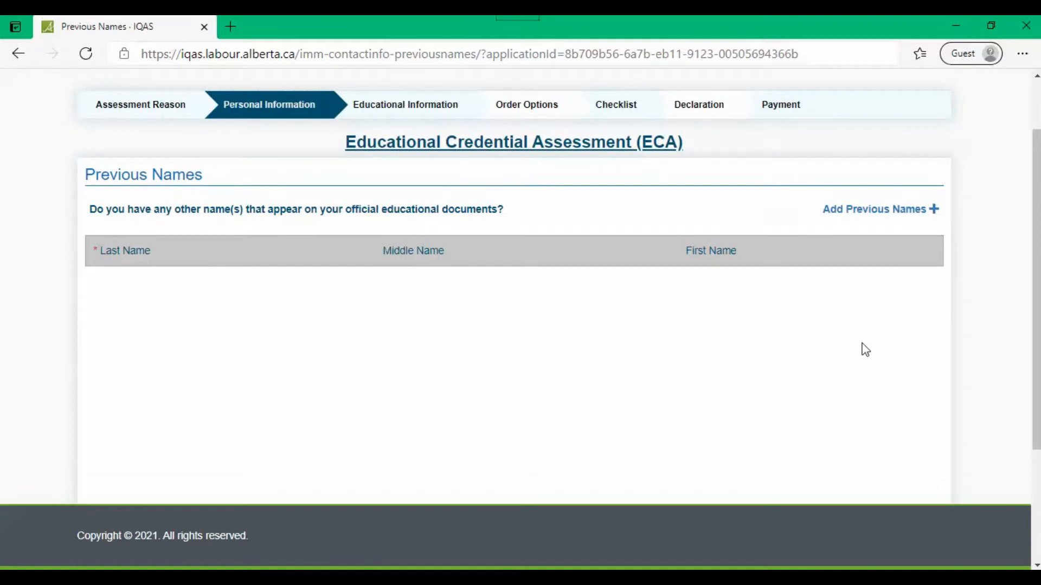
pyautogui.scroll(-1, 863, 352)
pyautogui.scroll(2, 860, 356)
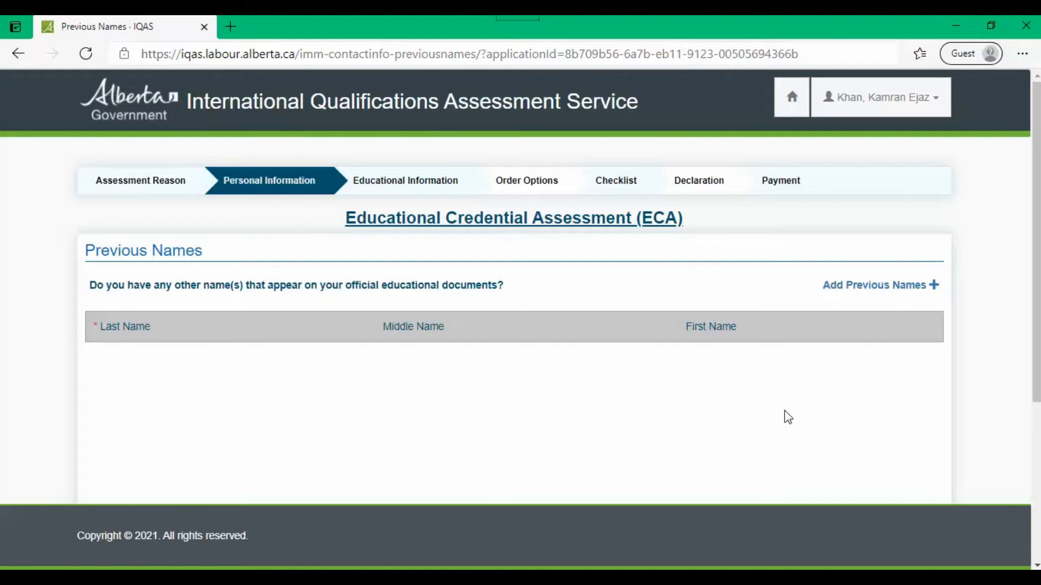
pyautogui.scroll(-3, 786, 418)
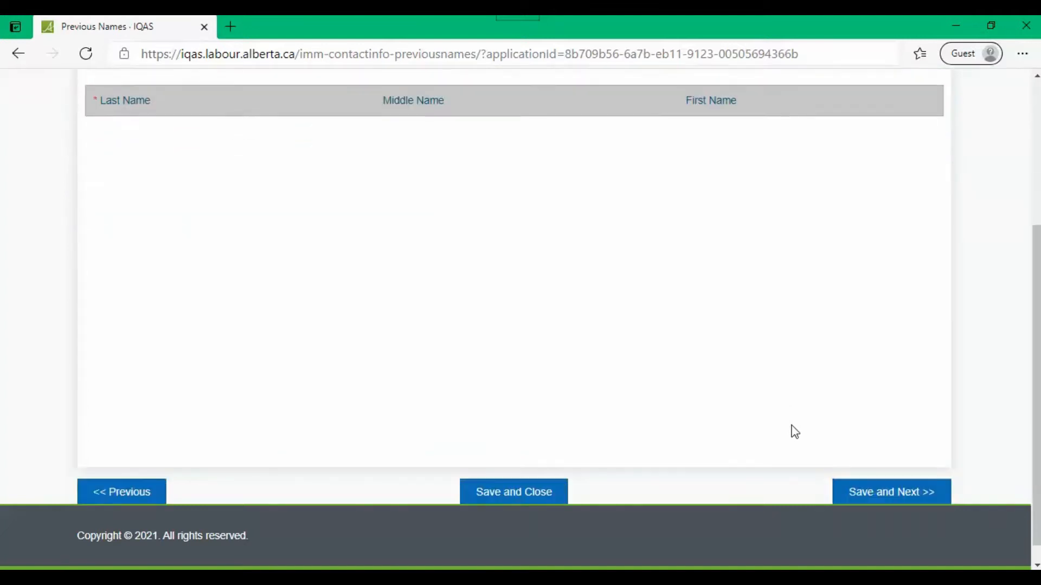
pyautogui.click(924, 491)
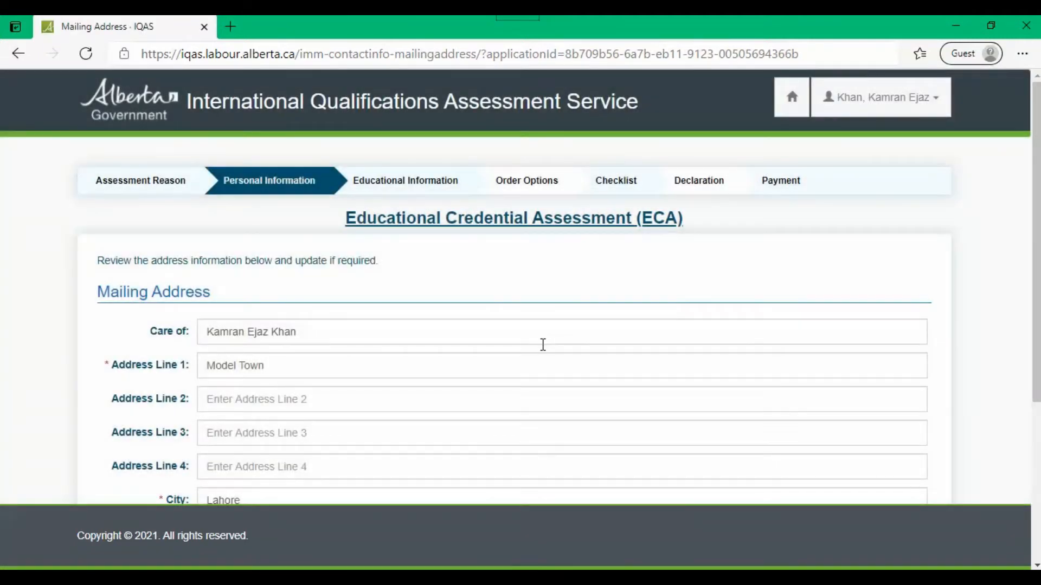
pyautogui.scroll(-2, 543, 345)
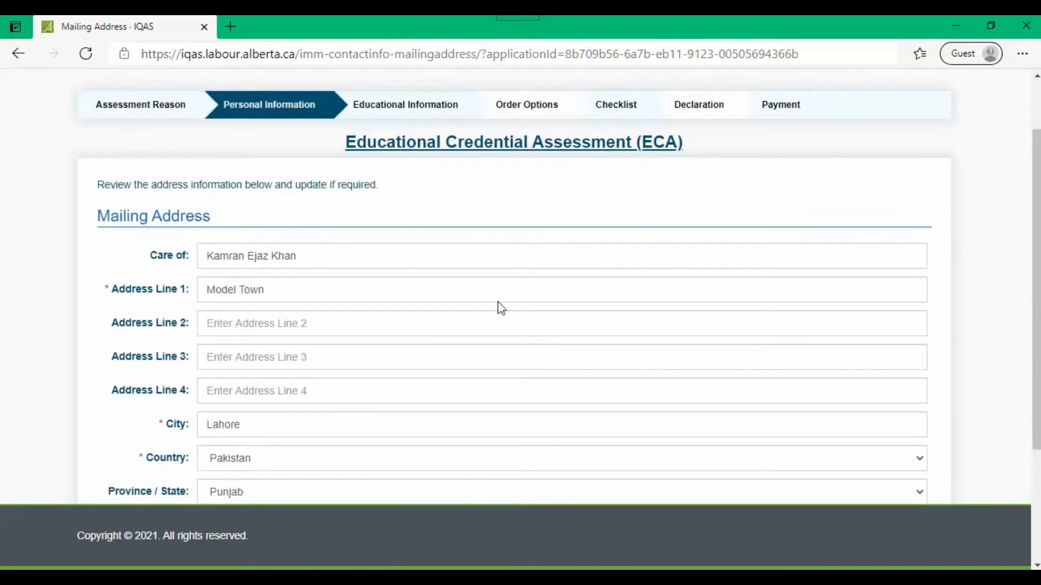
pyautogui.moveTo(391, 253); pyautogui.dragTo(178, 257)
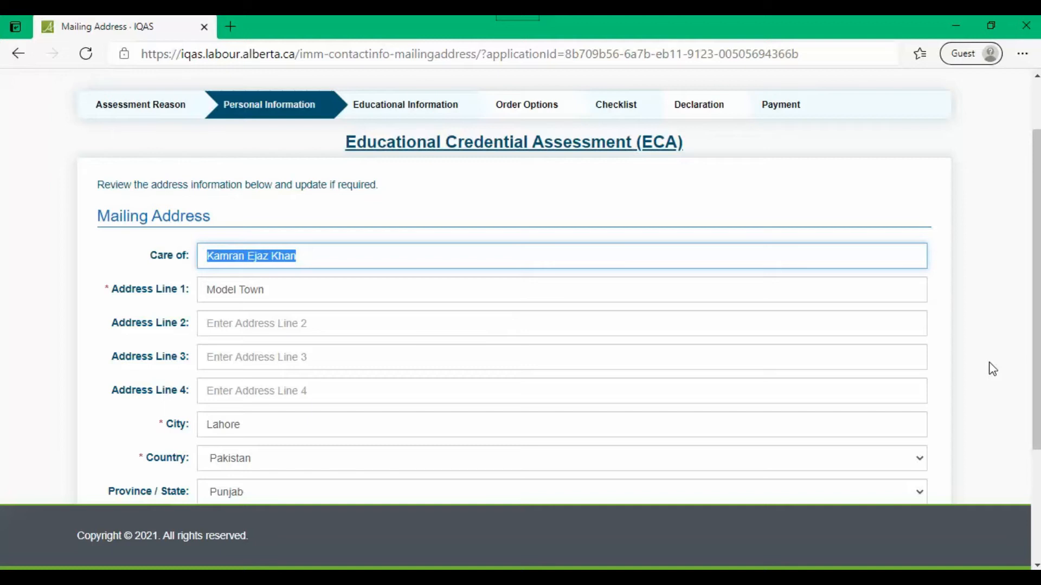
pyautogui.scroll(-3, 866, 374)
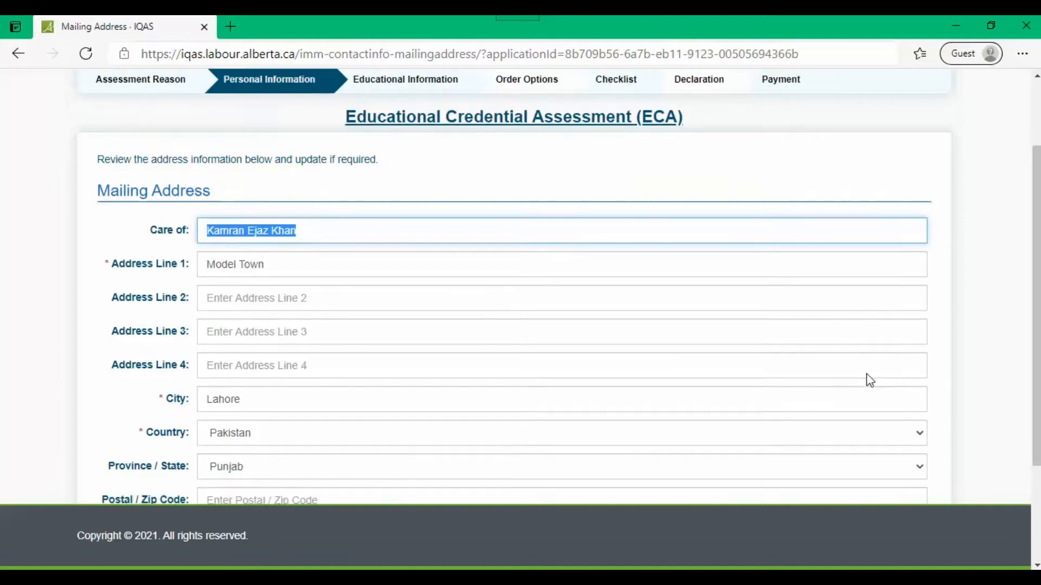
pyautogui.scroll(4, 867, 376)
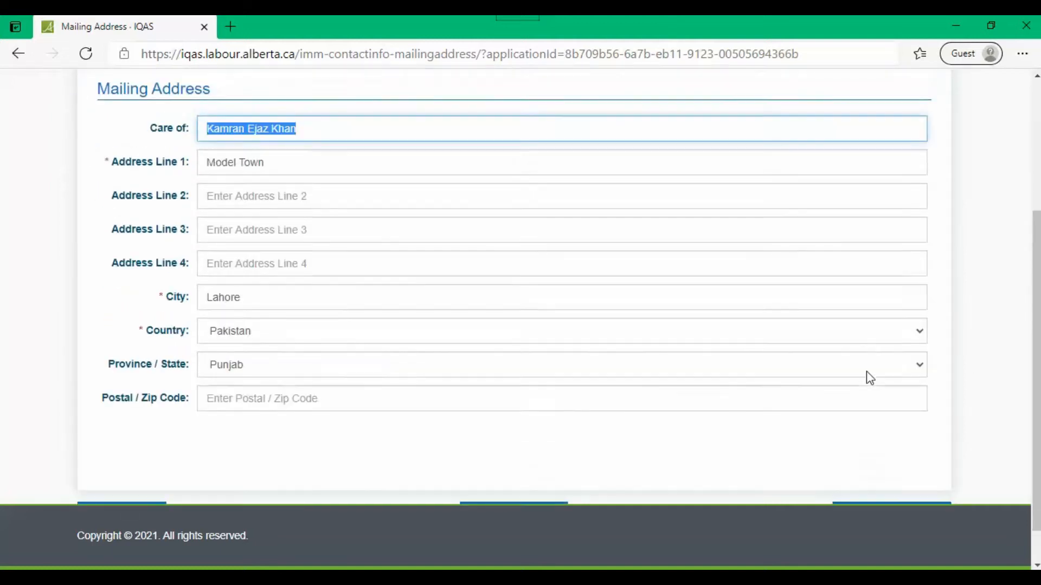
pyautogui.scroll(-4, 922, 419)
pyautogui.click(918, 470)
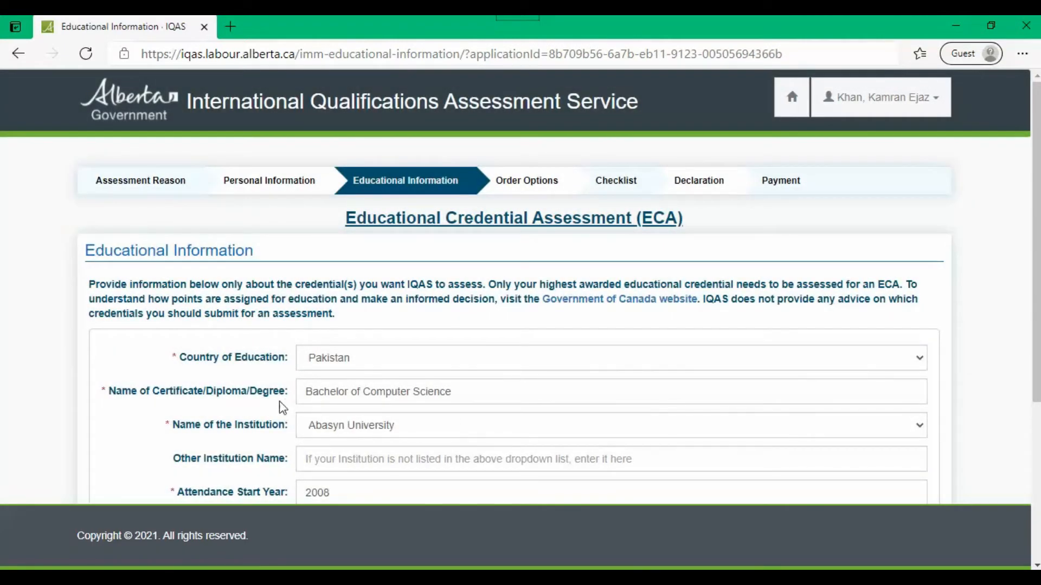
# Step: Keep Pakistan as the country of education and change the institution to Abdul Wali Khan University
pyautogui.scroll(-2, 988, 418)
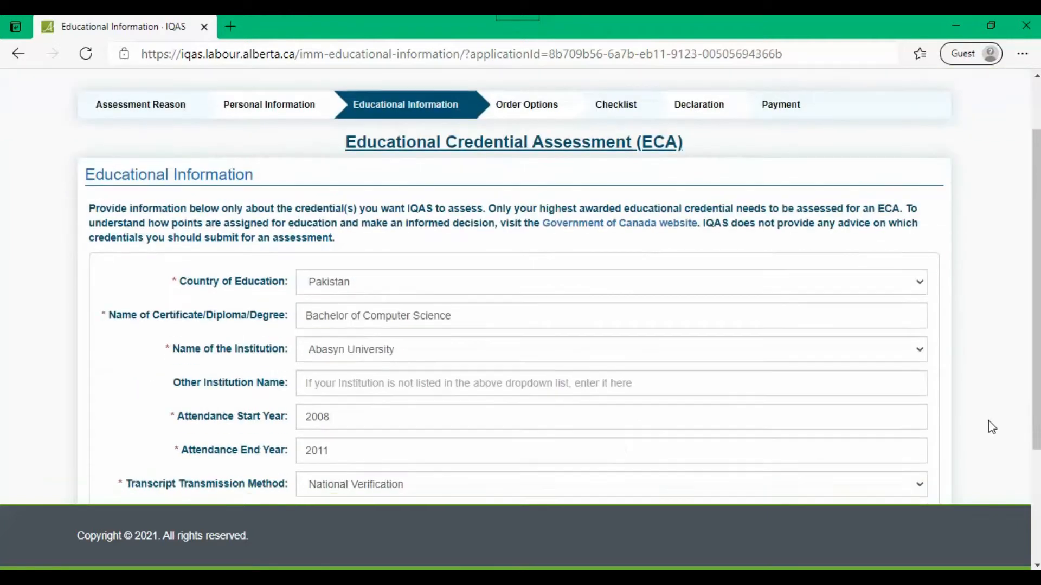
pyautogui.click(918, 292)
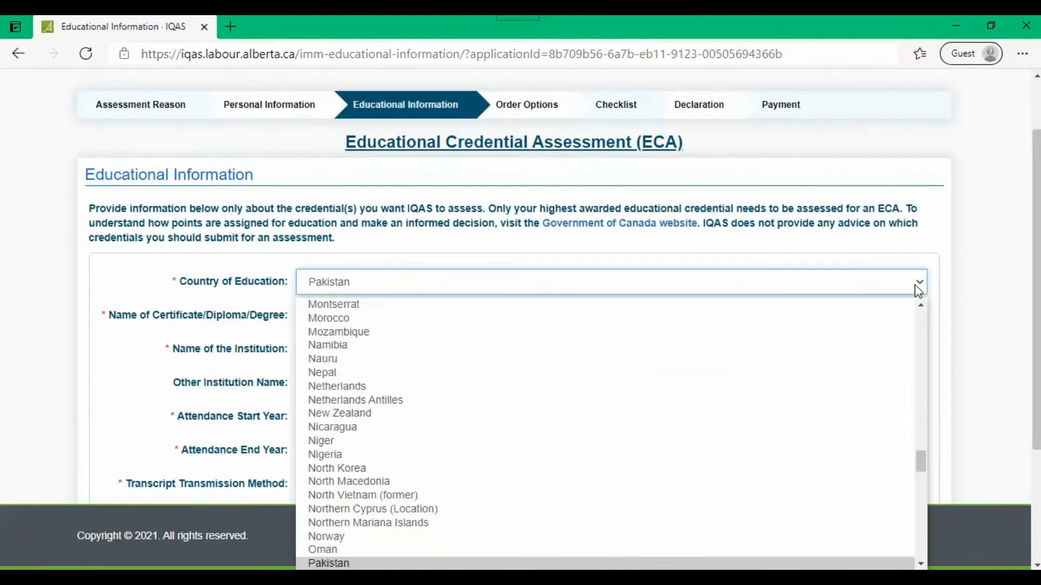
pyautogui.click(918, 291)
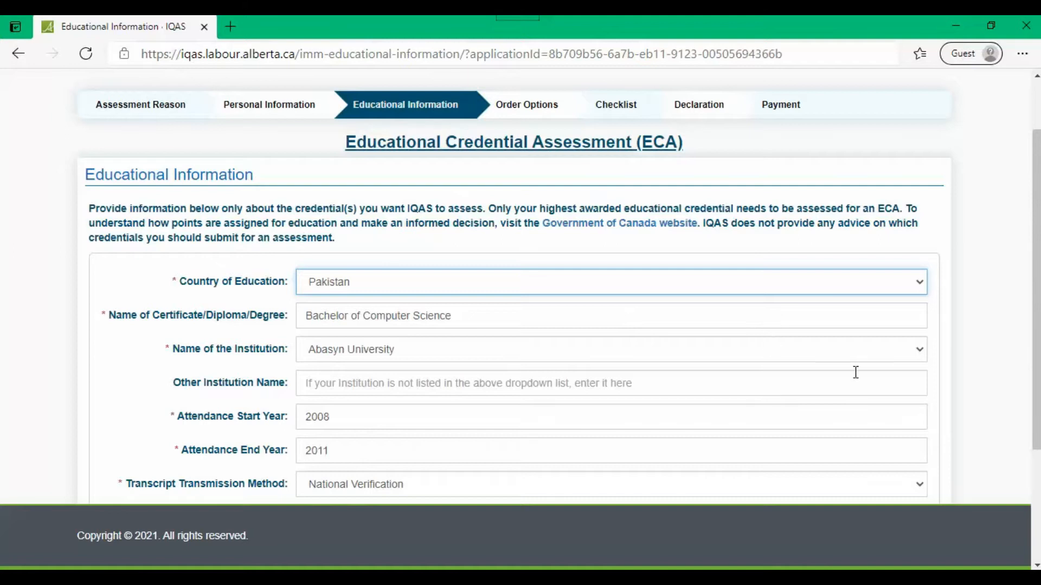
pyautogui.scroll(-2, 855, 372)
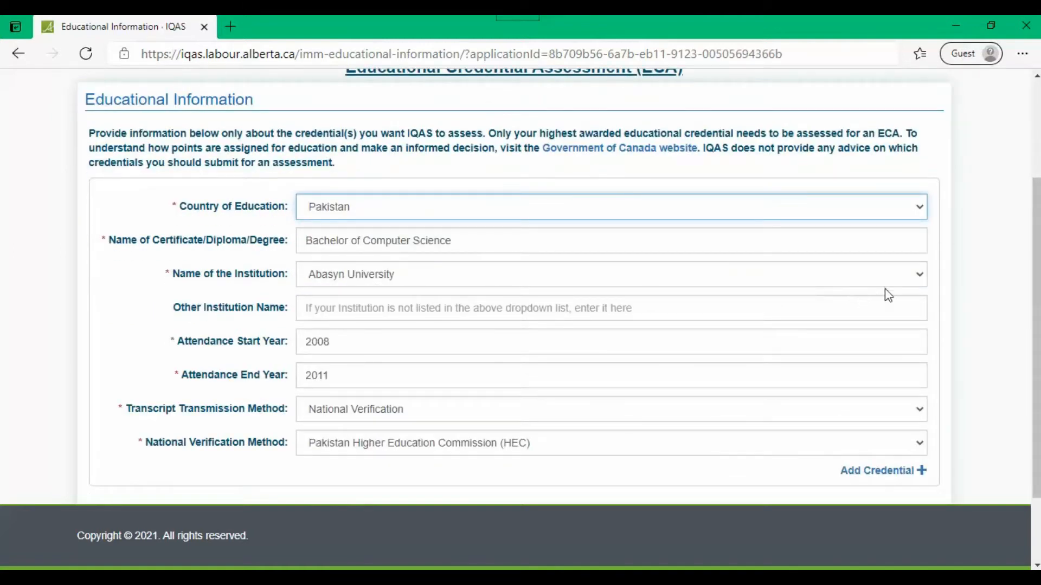
pyautogui.click(924, 280)
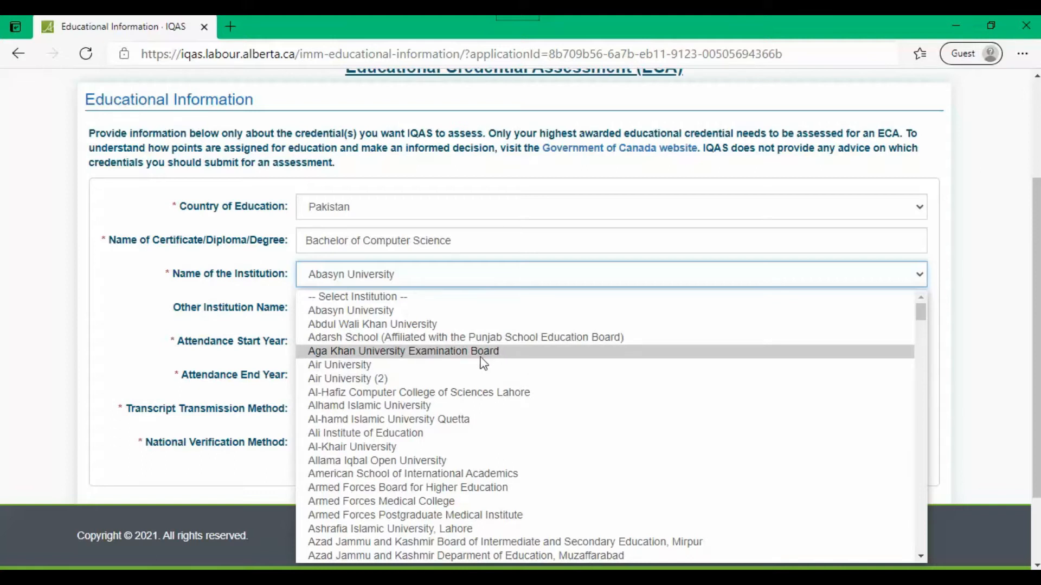
pyautogui.click(473, 326)
pyautogui.press('Tab')
pyautogui.press('Tab')
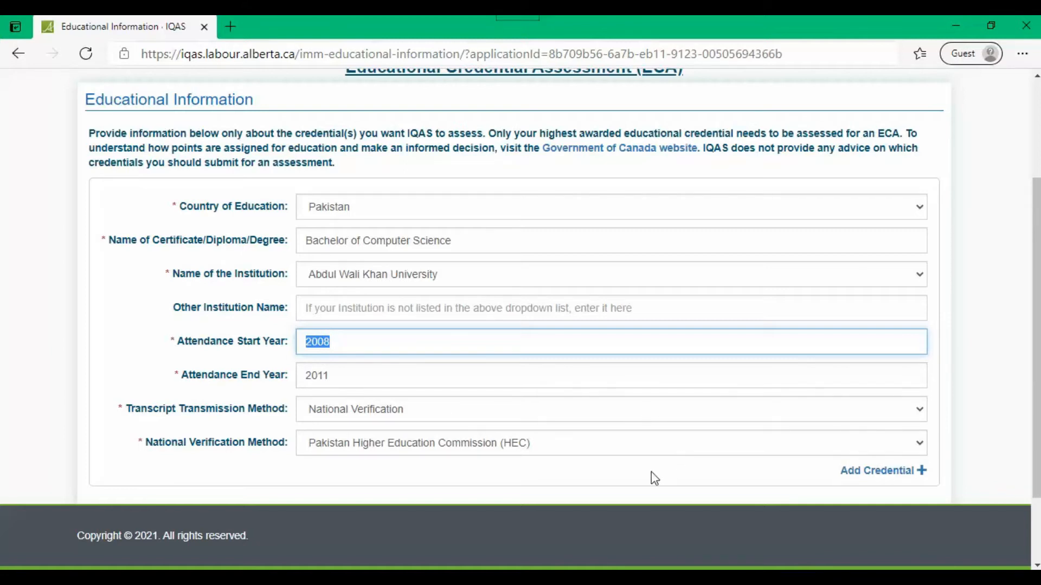
pyautogui.scroll(1, 654, 477)
pyautogui.scroll(-1, 654, 477)
pyautogui.scroll(-1, 654, 479)
# Step: Set transcript transmission to Mailed and select its instruction note
pyautogui.click(467, 415)
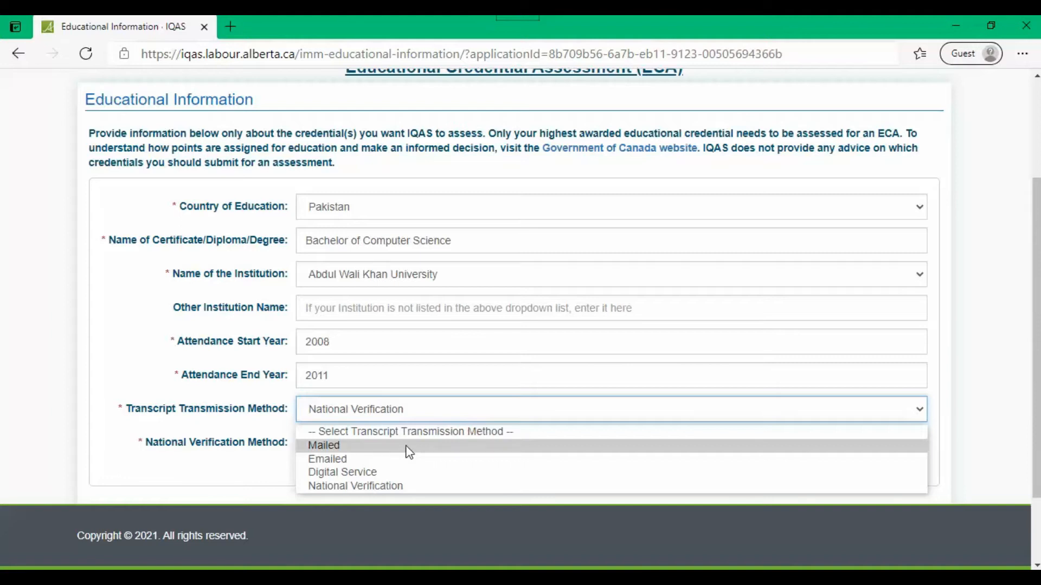
pyautogui.click(409, 452)
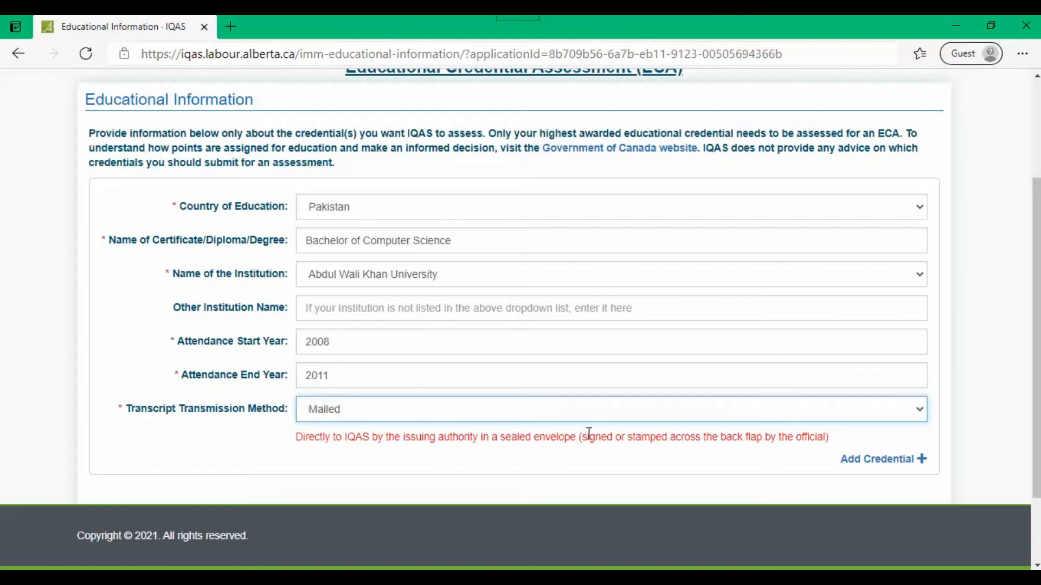
pyautogui.moveTo(828, 441); pyautogui.dragTo(303, 438)
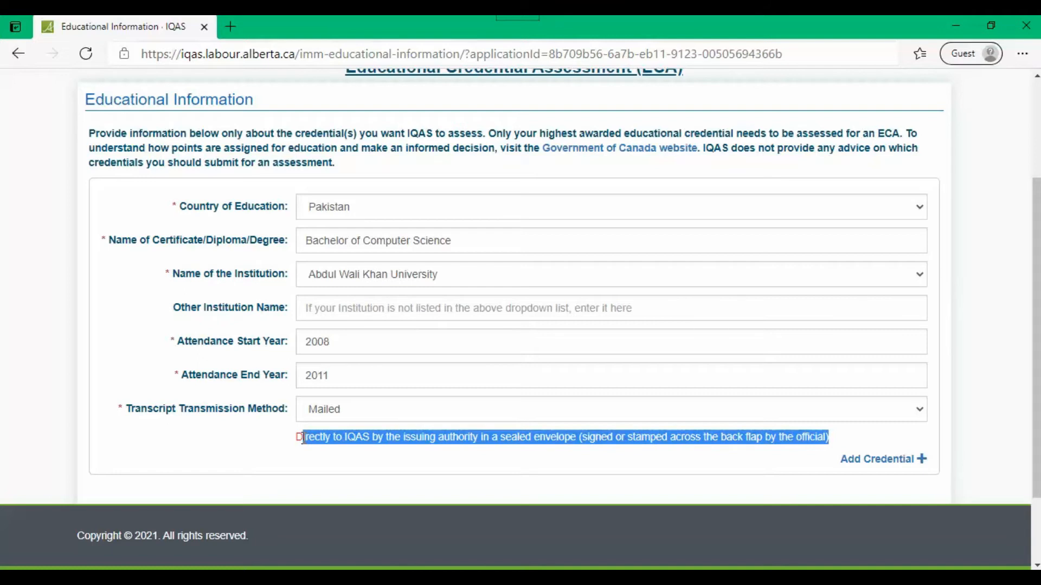
# Step: Switch transcript transmission to Emailed and highlight its note with the IQAS email address
pyautogui.click(415, 413)
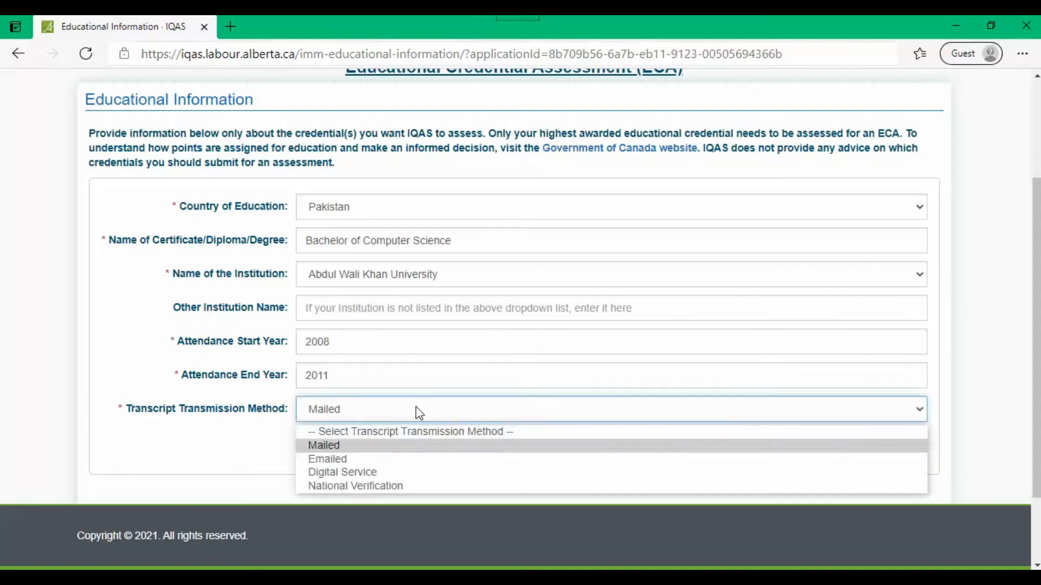
pyautogui.click(374, 464)
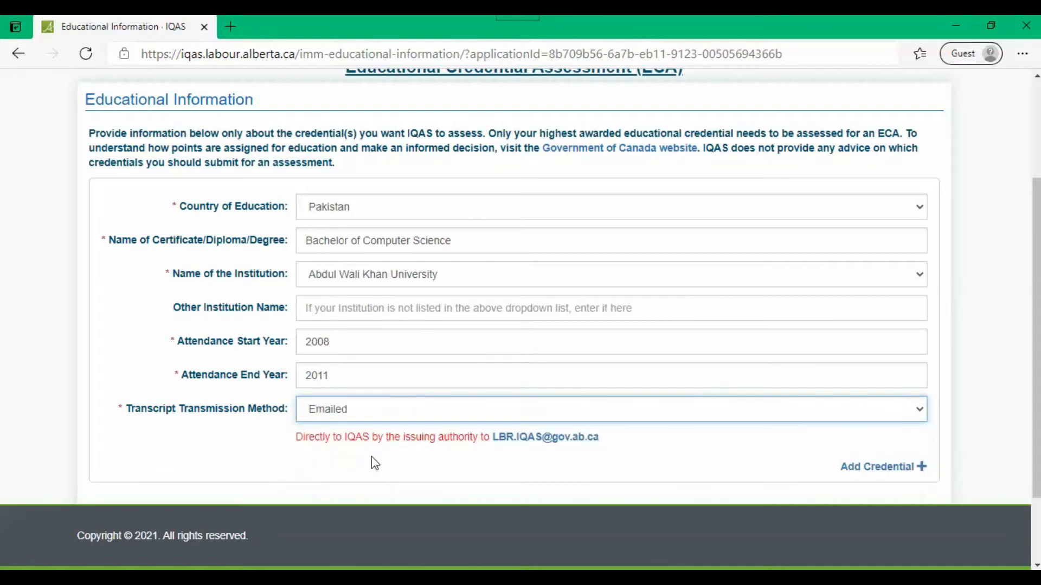
pyautogui.click(299, 438)
pyautogui.moveTo(299, 437); pyautogui.dragTo(616, 439)
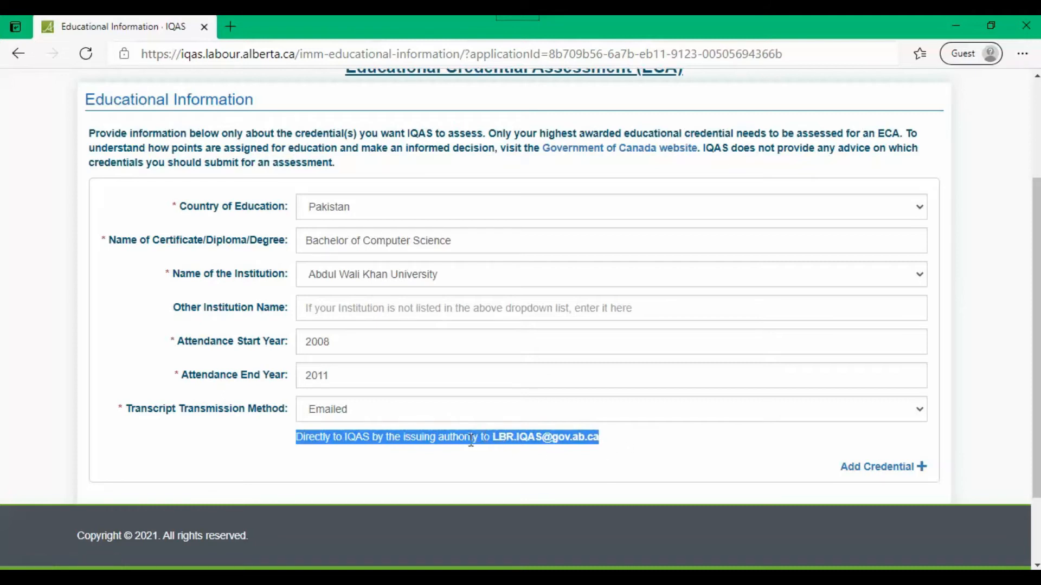
pyautogui.click(440, 438)
pyautogui.moveTo(486, 439); pyautogui.dragTo(298, 438)
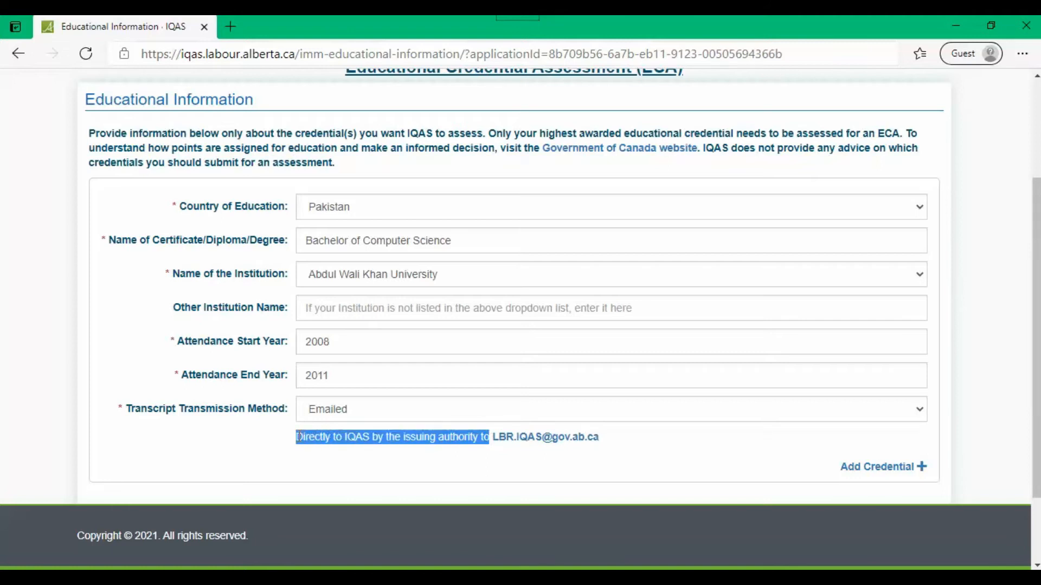
pyautogui.moveTo(612, 443); pyautogui.dragTo(302, 443)
pyautogui.click(485, 413)
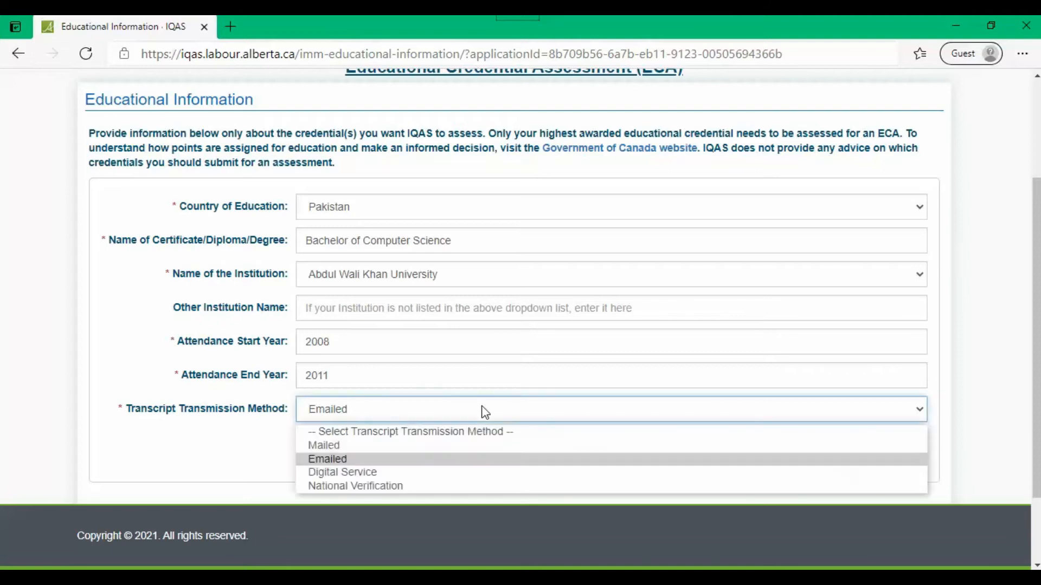
# Step: Try Digital Service and view its service list, then return transmission to National Verification
pyautogui.click(381, 473)
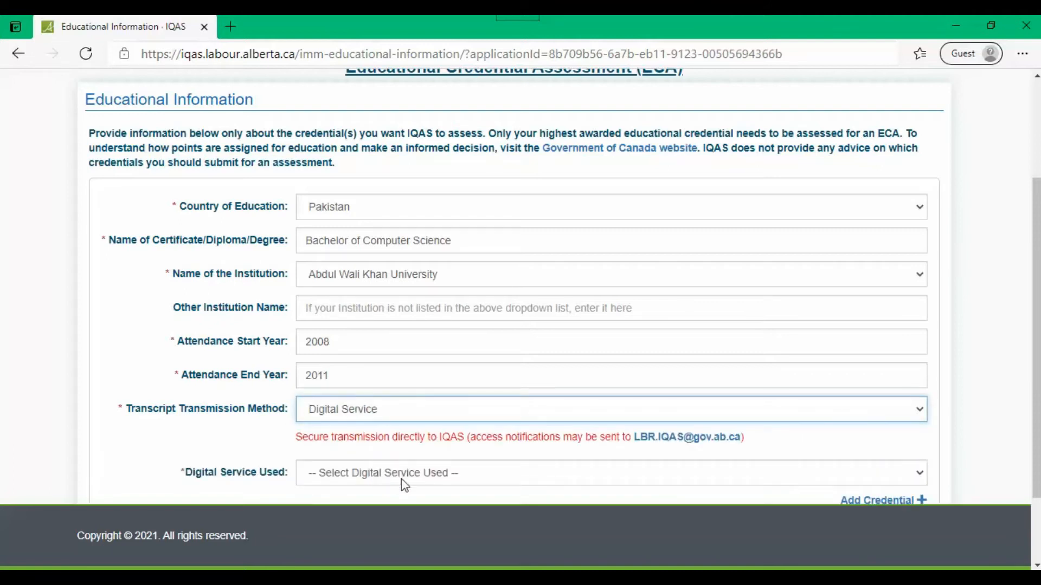
pyautogui.click(463, 479)
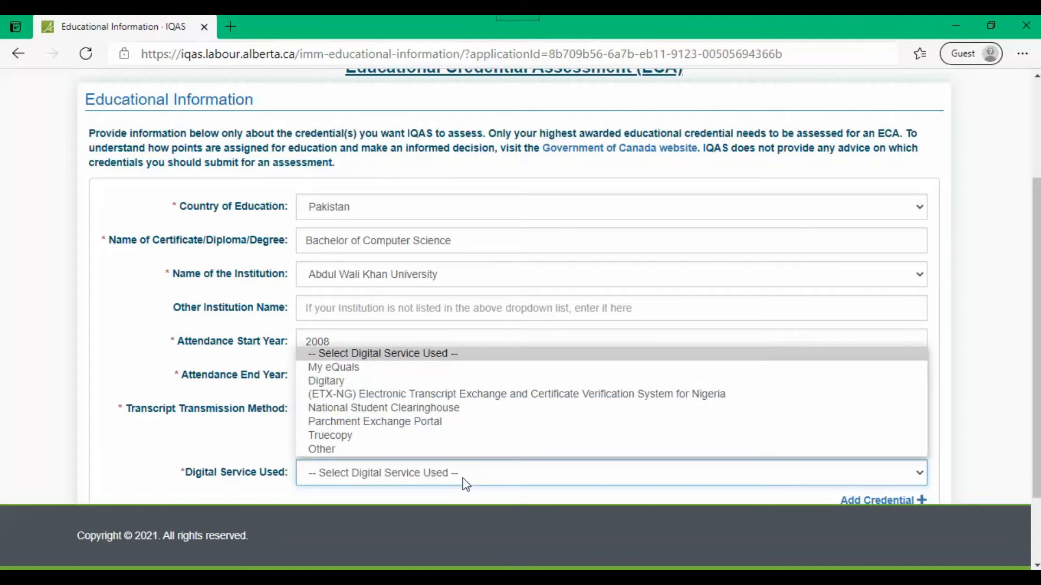
pyautogui.click(463, 477)
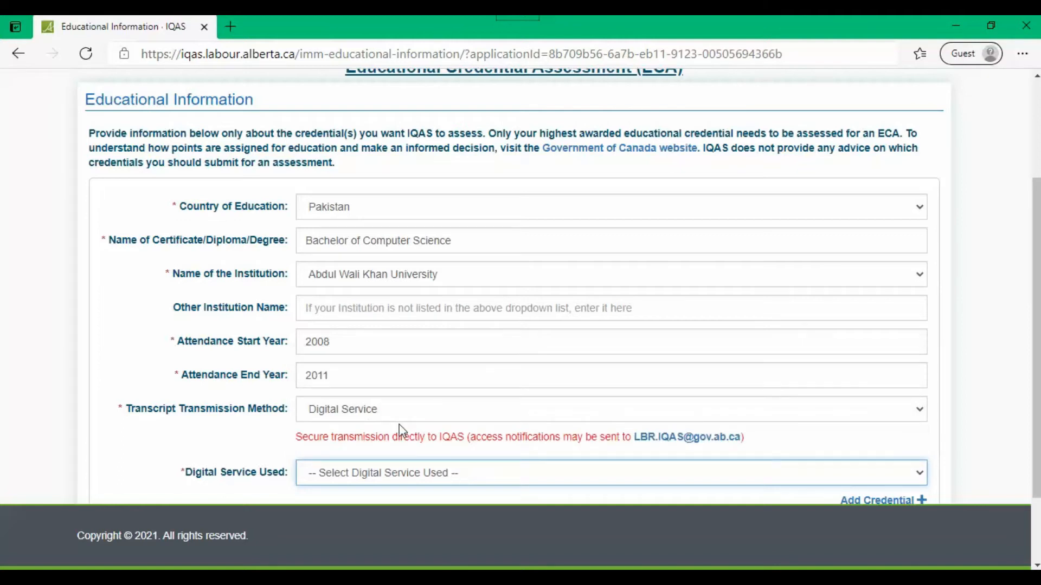
pyautogui.click(461, 415)
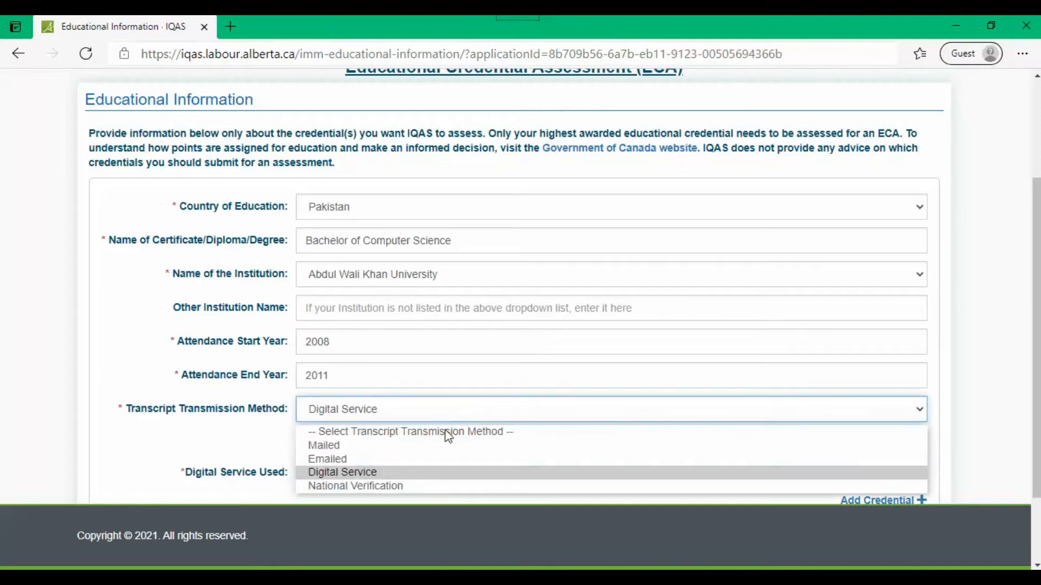
pyautogui.click(415, 488)
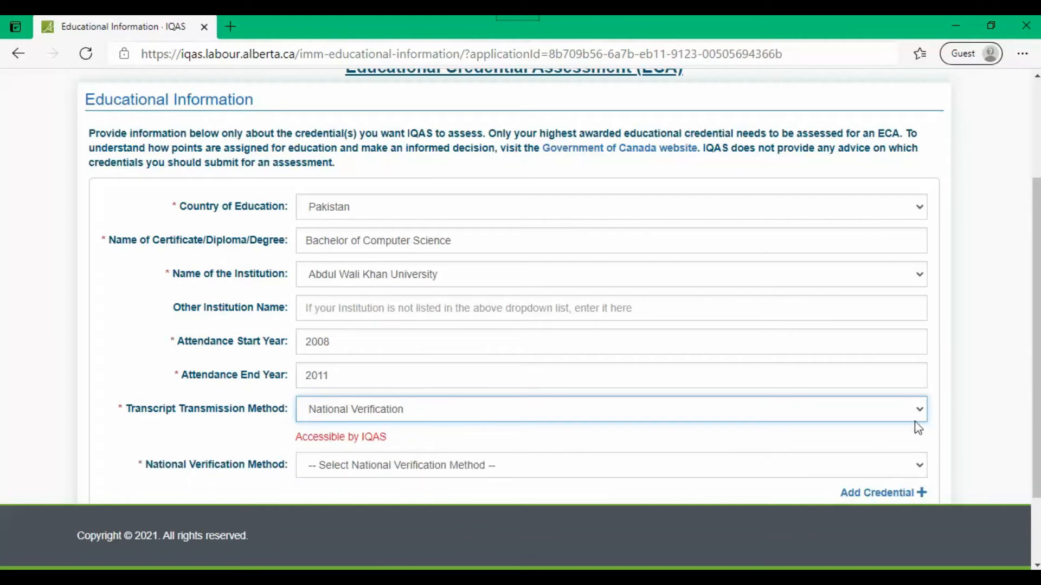
pyautogui.scroll(-2, 542, 466)
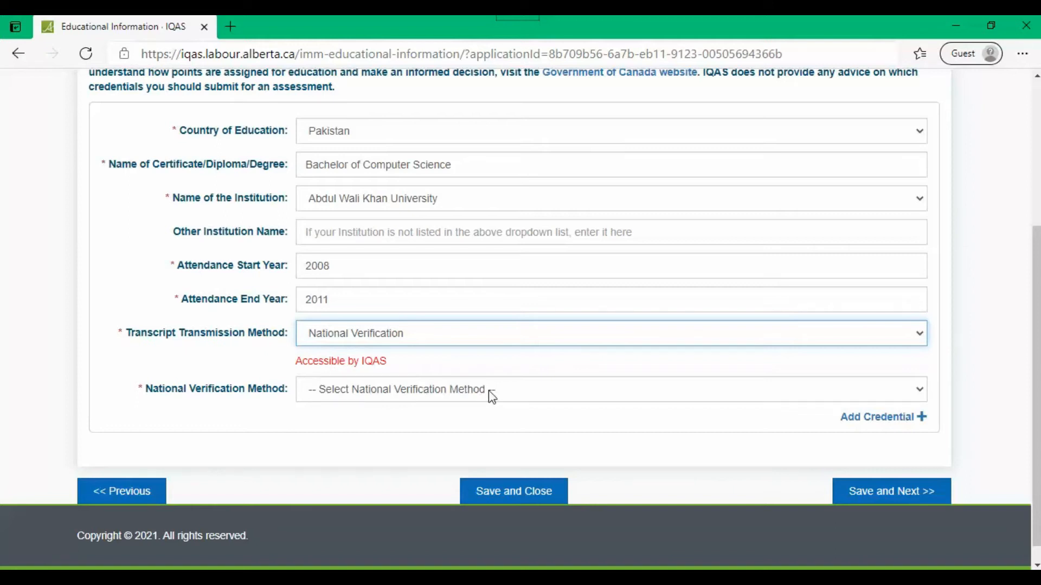
pyautogui.click(592, 397)
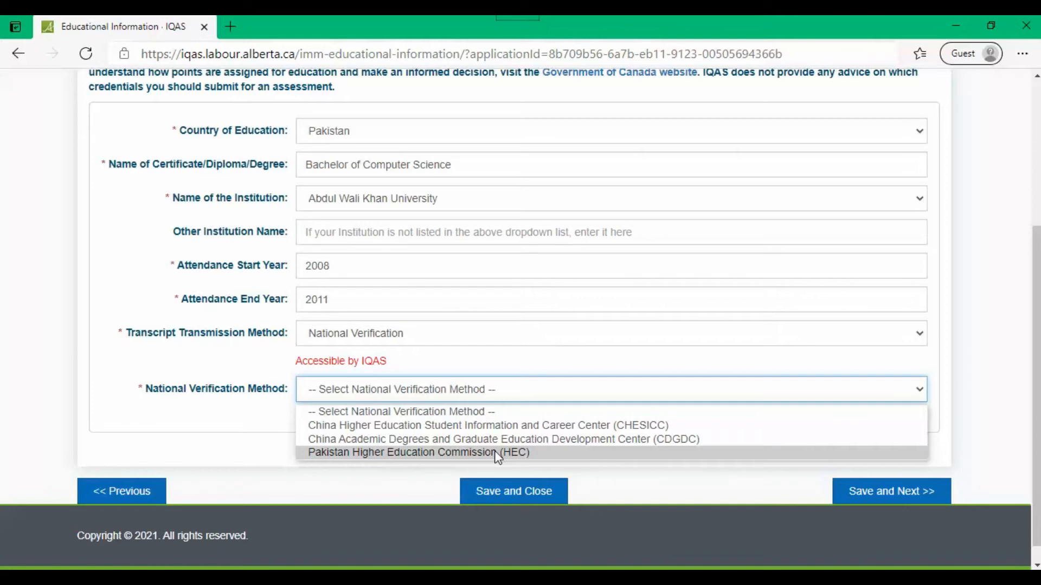
# Step: Choose Pakistan Higher Education Commission (HEC) verification, review its attestation instructions, and save the education details
pyautogui.click(497, 454)
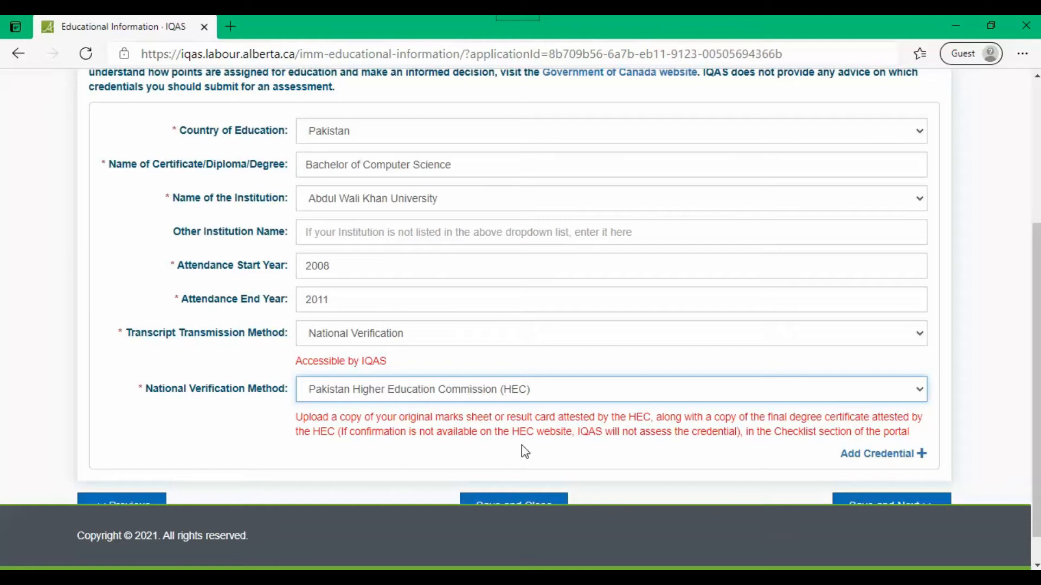
pyautogui.moveTo(587, 433); pyautogui.dragTo(915, 417)
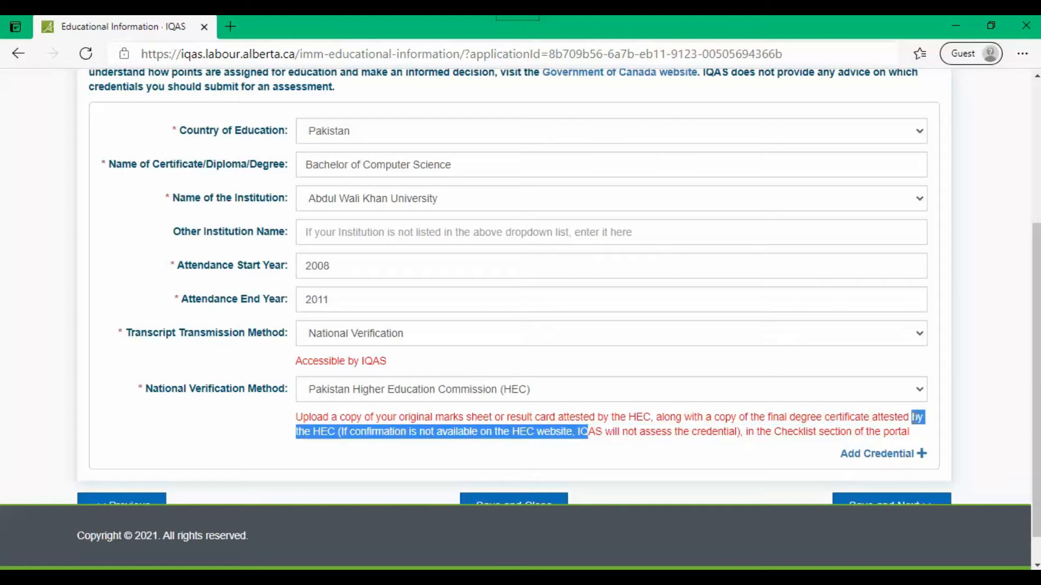
pyautogui.click(441, 437)
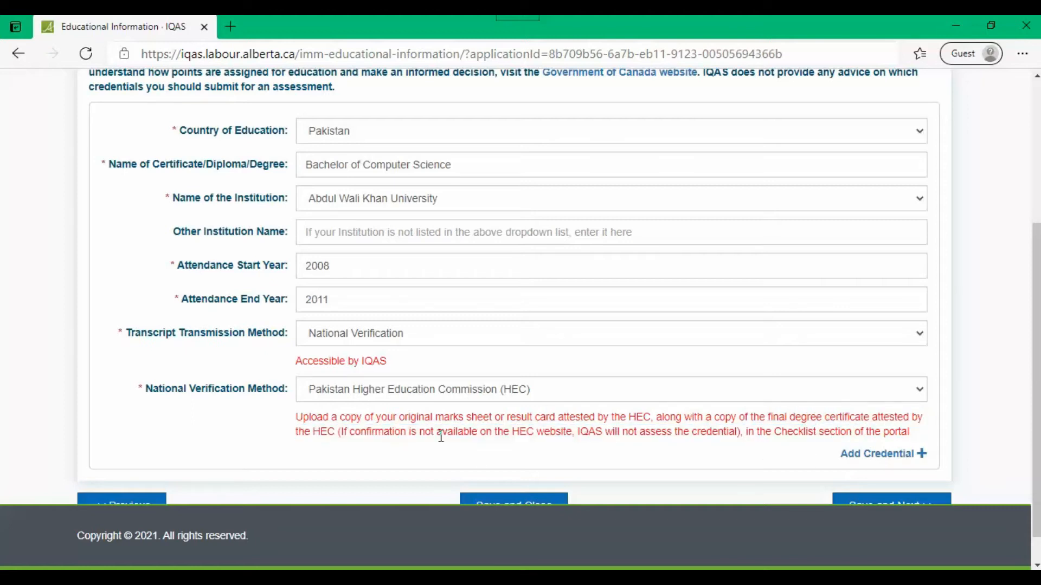
pyautogui.scroll(-1, 441, 437)
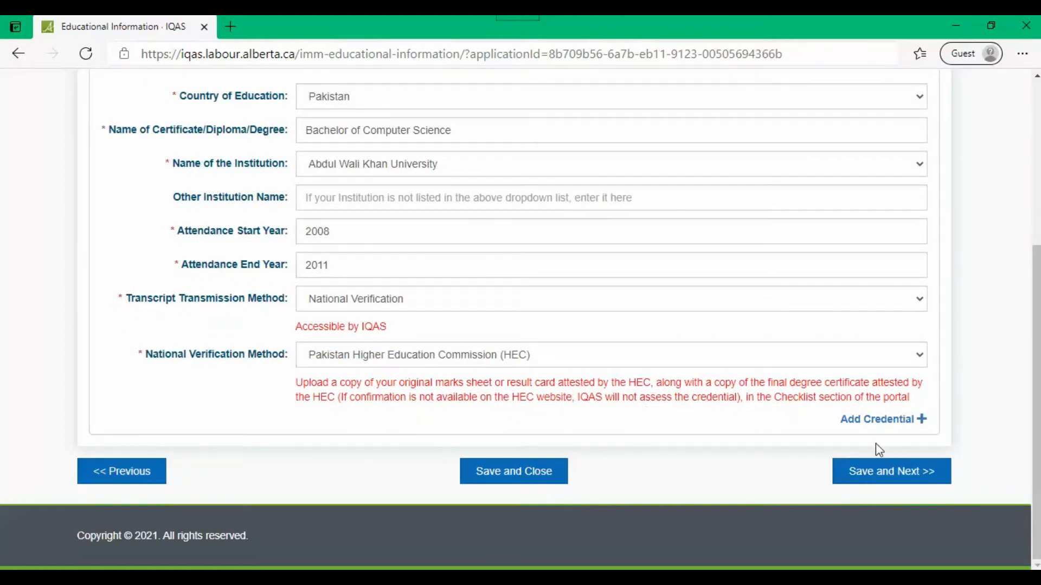
pyautogui.click(884, 473)
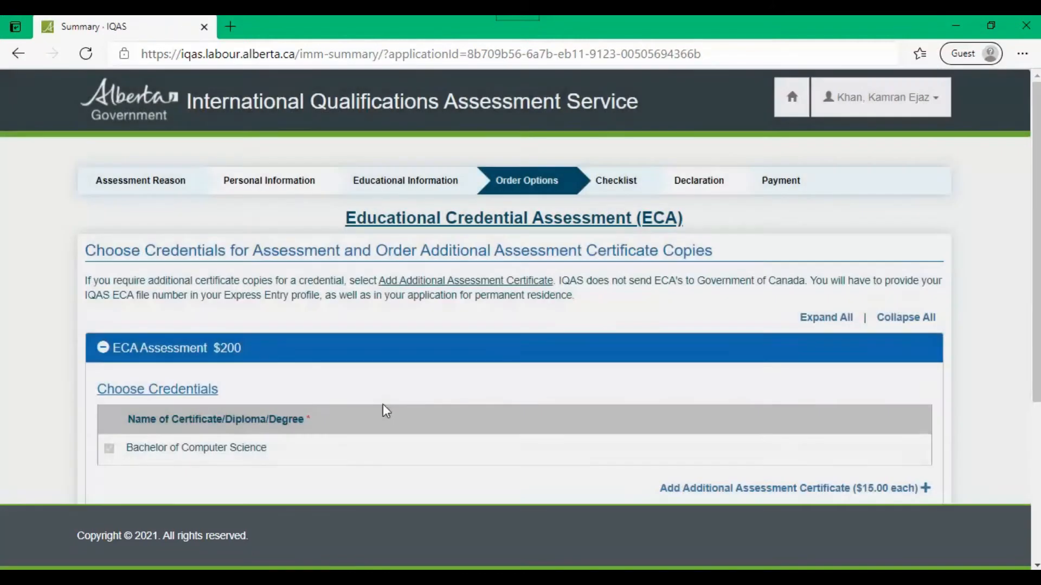
# Step: Review the $200 ECA Assessment for the Bachelor of Computer Science and continue
pyautogui.scroll(-1, 383, 404)
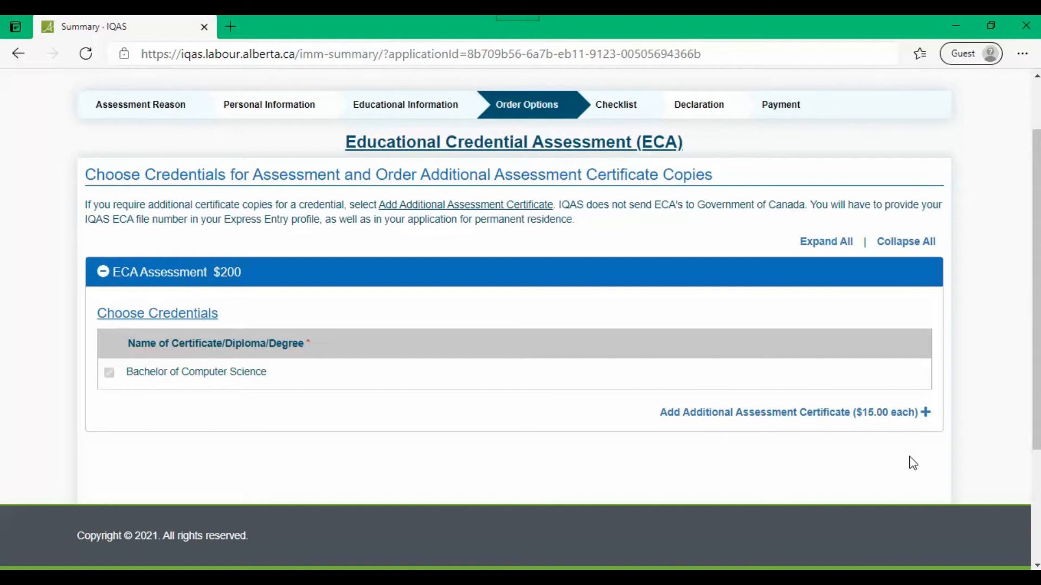
pyautogui.scroll(-3, 913, 464)
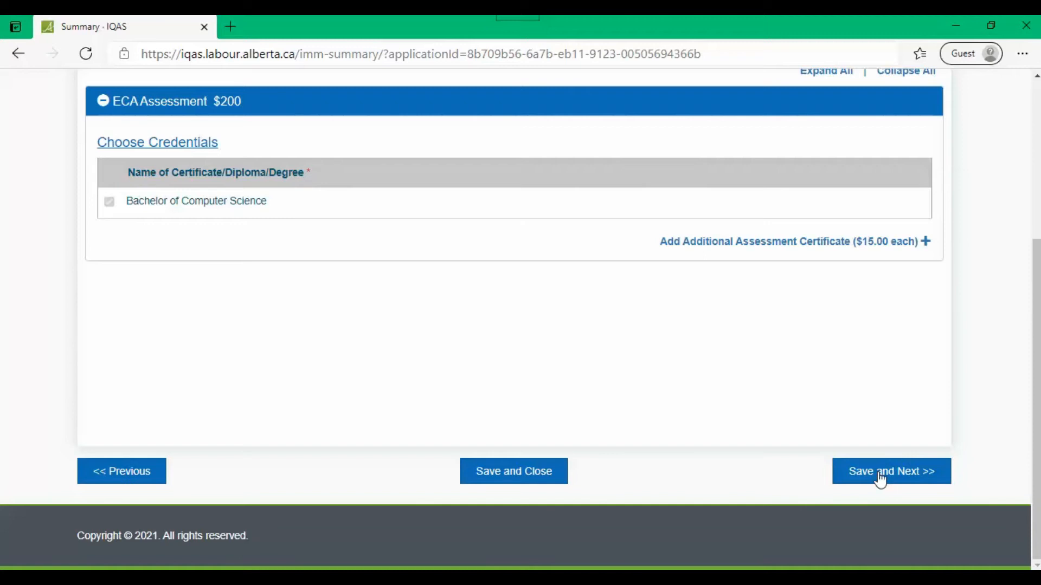
pyautogui.click(895, 475)
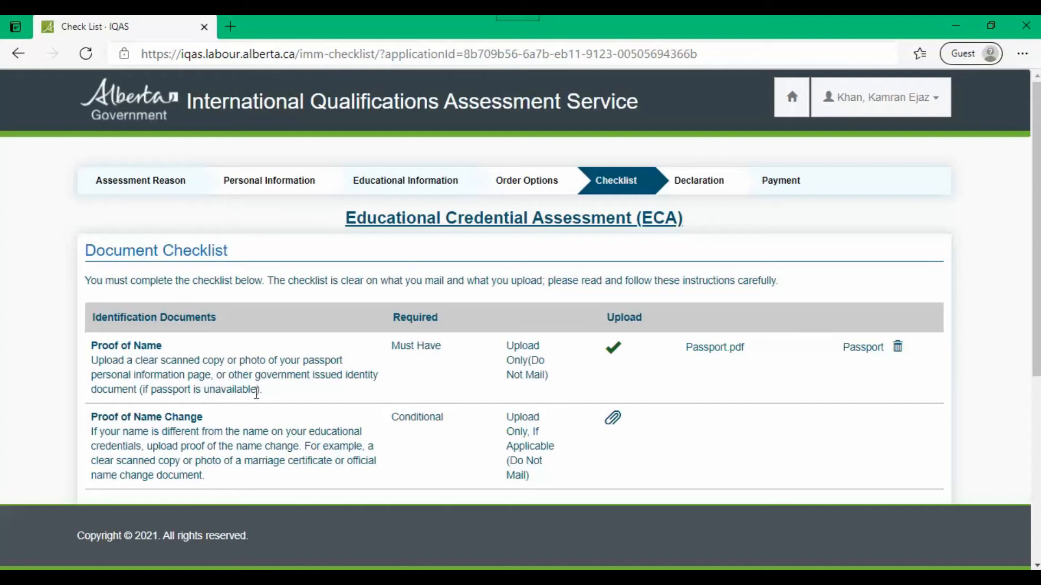
# Step: Highlight the checklist note saying the passport is unavailable
pyautogui.moveTo(257, 392); pyautogui.dragTo(148, 398)
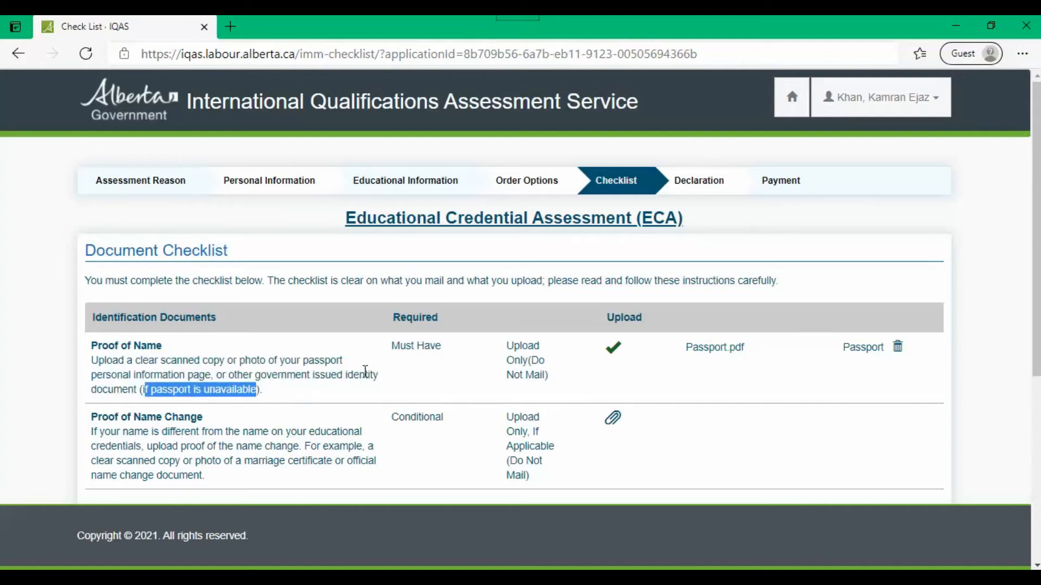
pyautogui.click(367, 371)
pyautogui.scroll(-1, 367, 371)
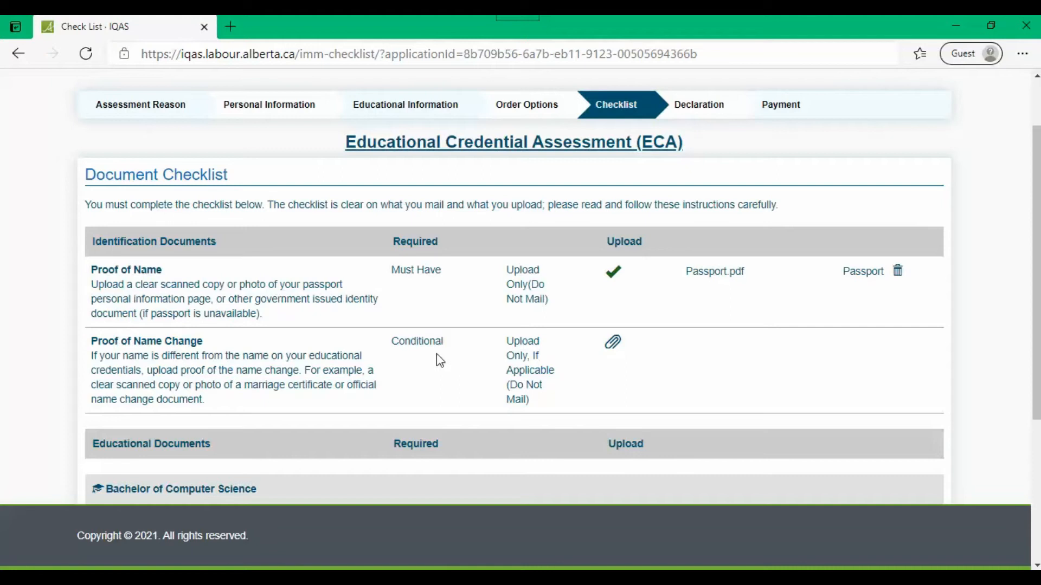
pyautogui.moveTo(257, 314); pyautogui.dragTo(139, 314)
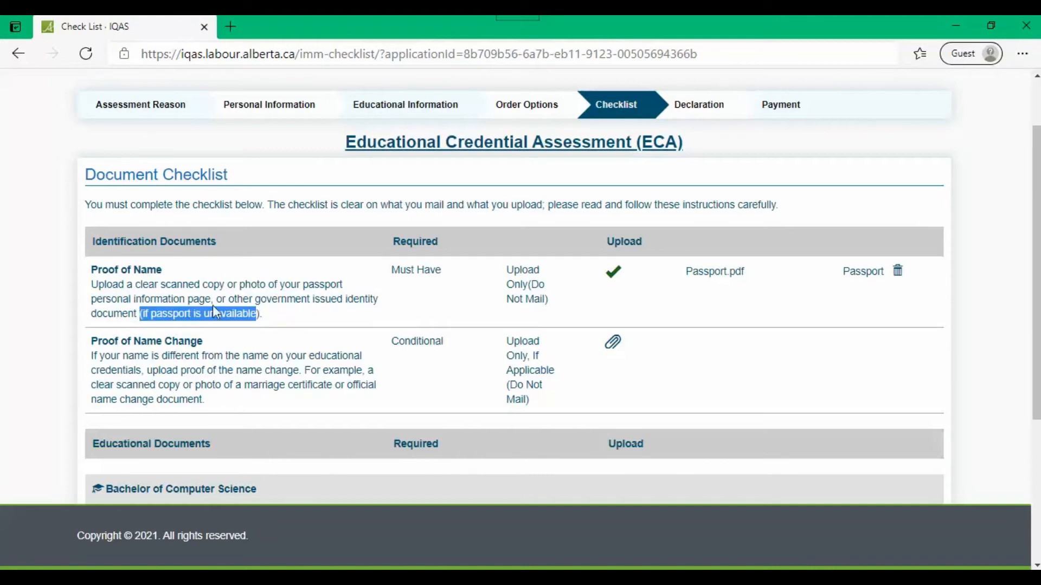
pyautogui.click(362, 300)
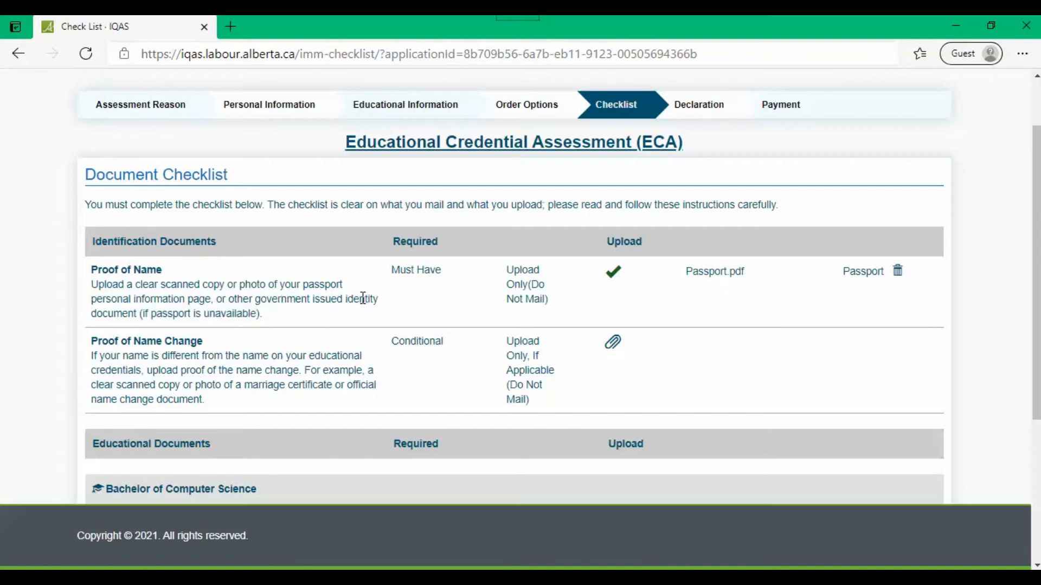
pyautogui.moveTo(256, 317); pyautogui.dragTo(146, 314)
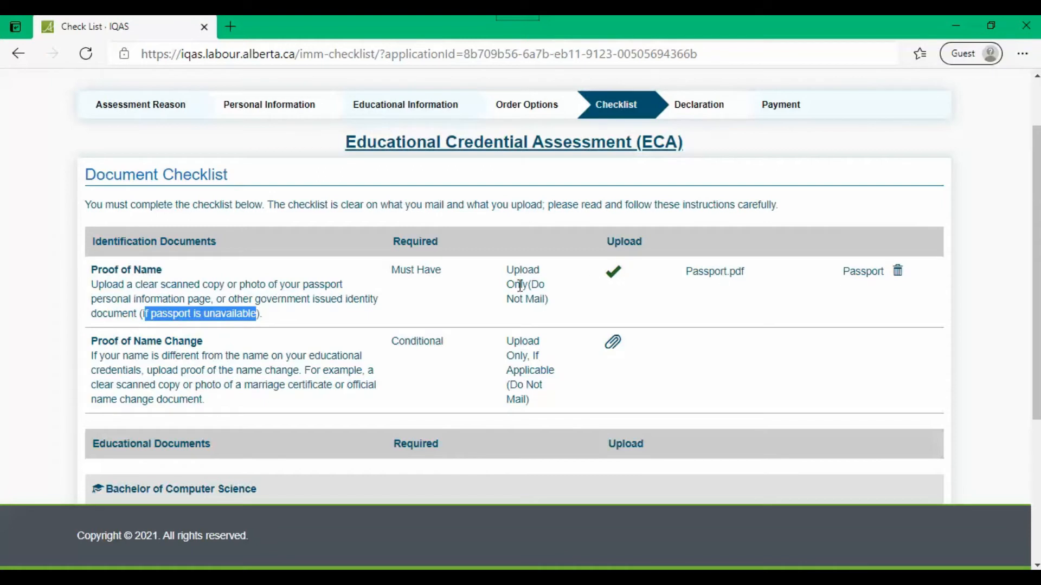
# Step: Highlight the proof-of-name entries: Upload, Do Not Mail, and the uploaded Passport.pdf file name
pyautogui.moveTo(507, 269); pyautogui.dragTo(531, 270)
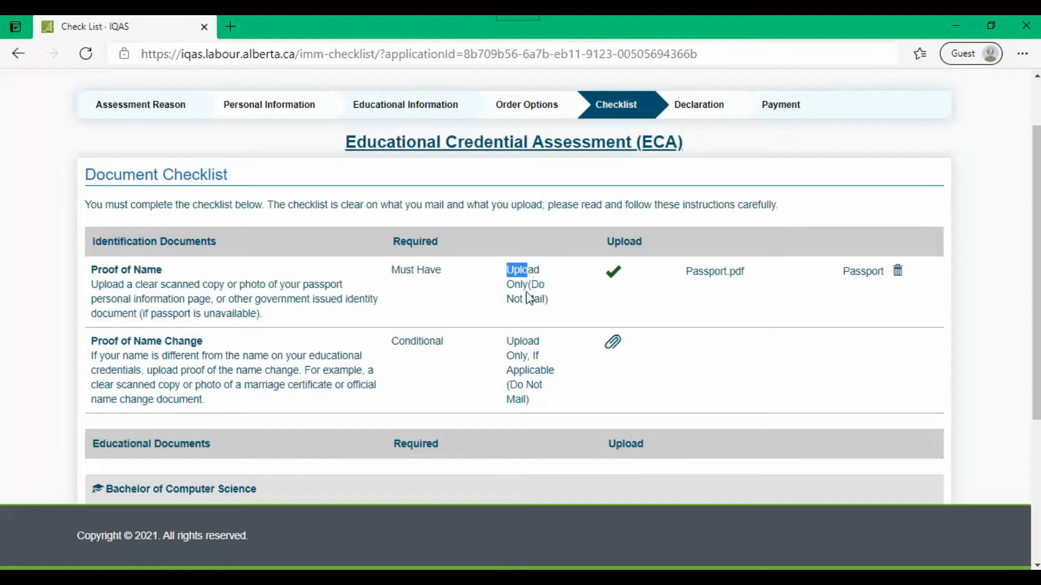
pyautogui.click(544, 298)
pyautogui.moveTo(544, 299); pyautogui.dragTo(536, 284)
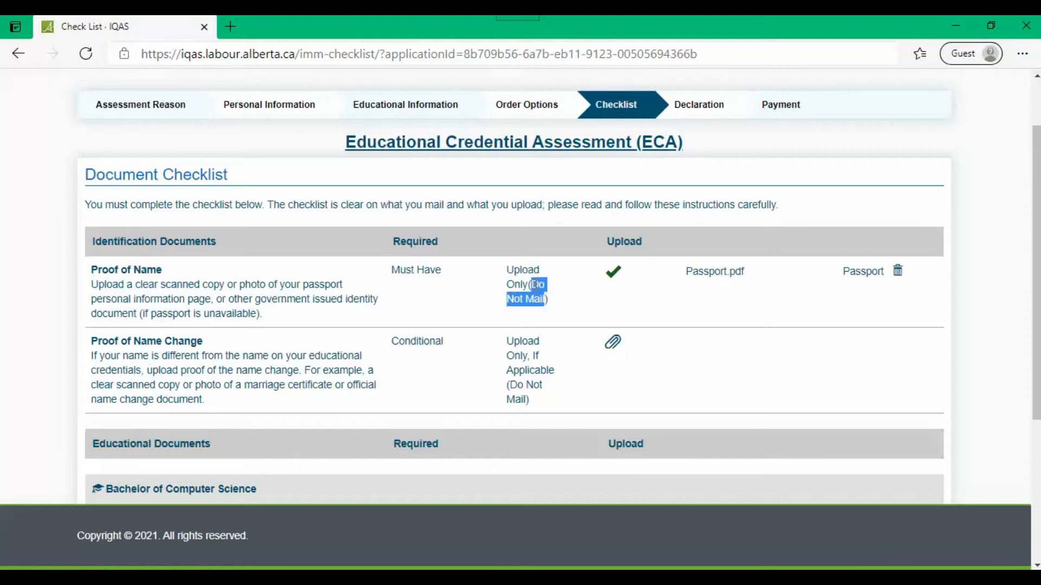
pyautogui.click(731, 307)
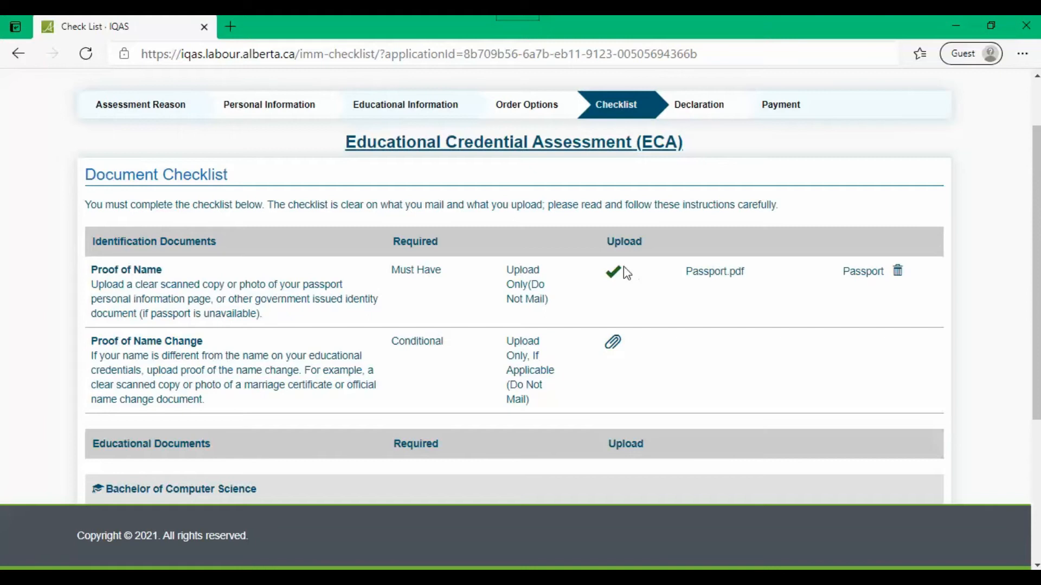
pyautogui.moveTo(676, 277); pyautogui.dragTo(732, 271)
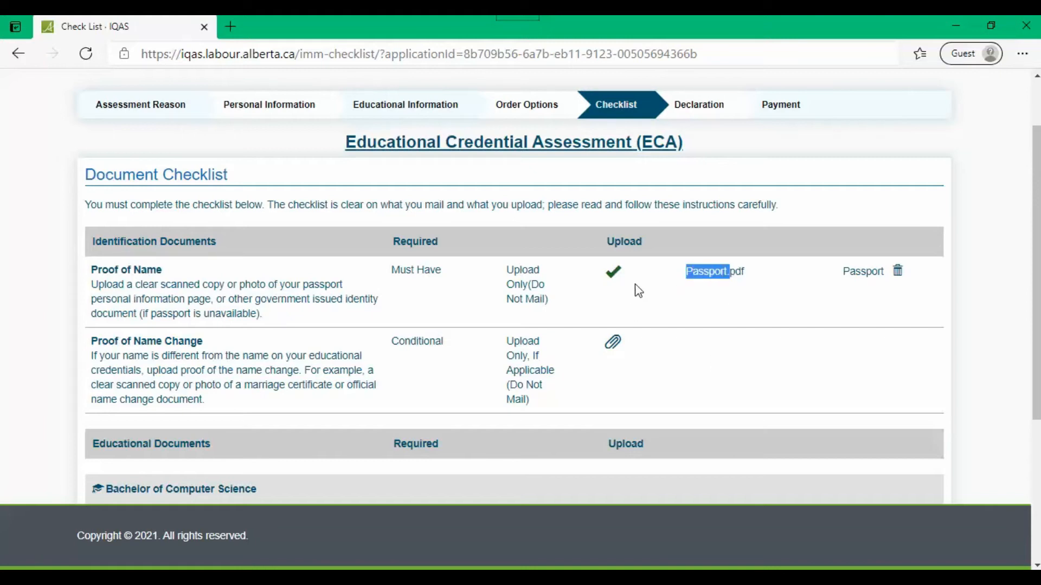
pyautogui.scroll(-3, 657, 347)
pyautogui.scroll(-2, 658, 348)
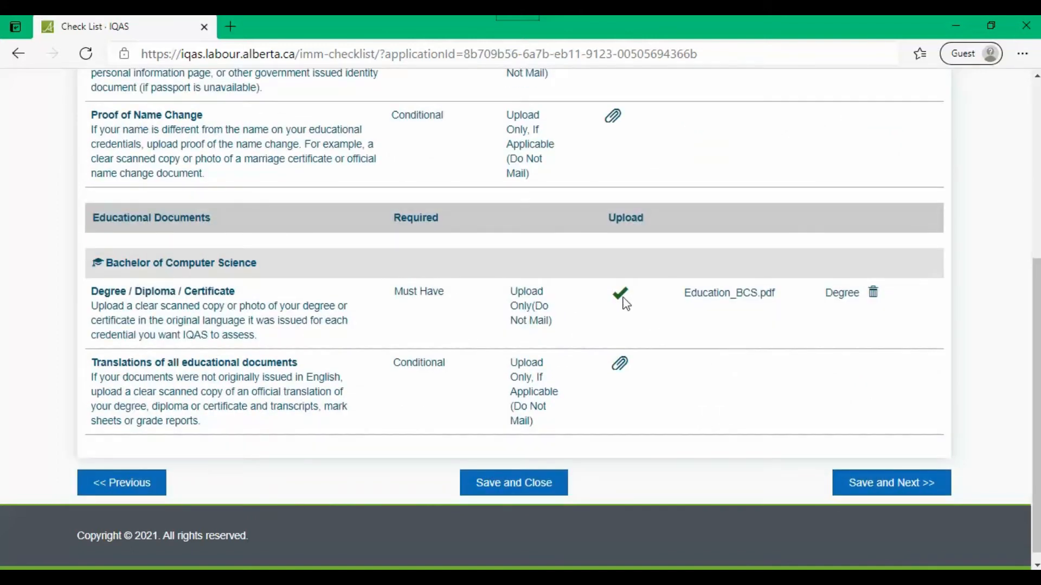
pyautogui.moveTo(445, 293); pyautogui.dragTo(440, 292)
pyautogui.moveTo(257, 337); pyautogui.dragTo(91, 316)
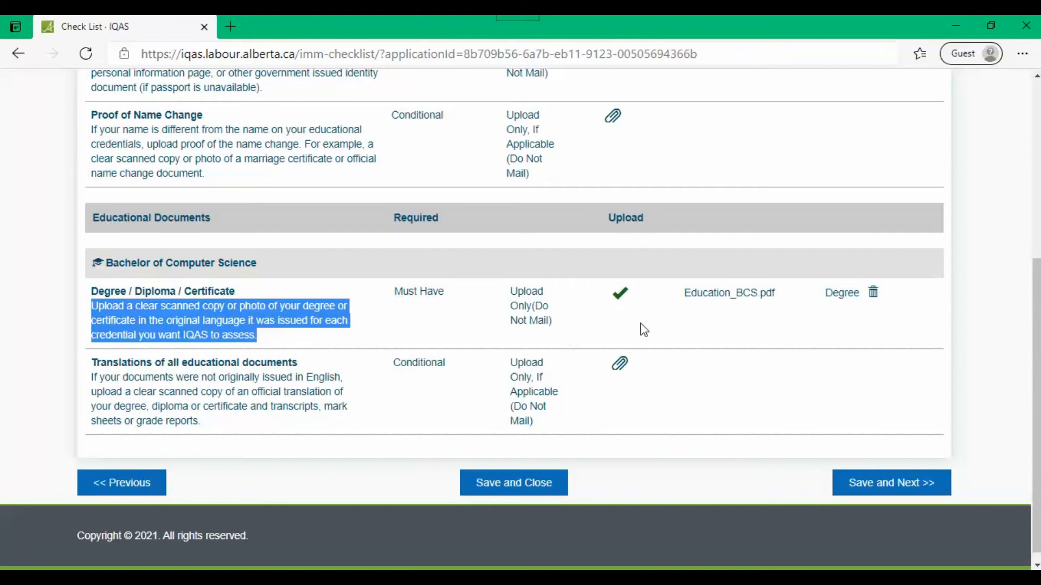
pyautogui.click(537, 325)
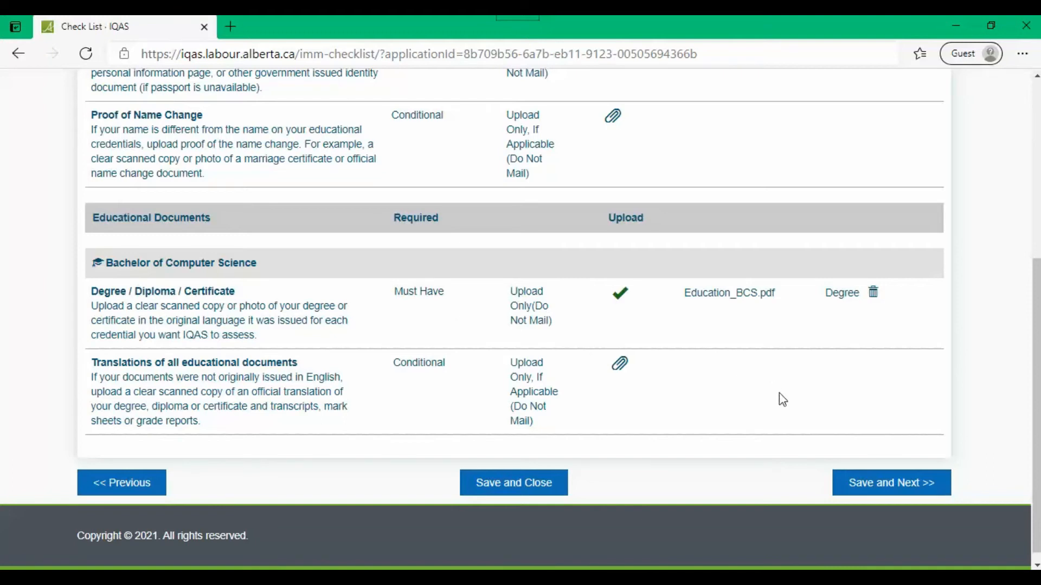
pyautogui.scroll(1, 781, 400)
pyautogui.scroll(-1, 781, 399)
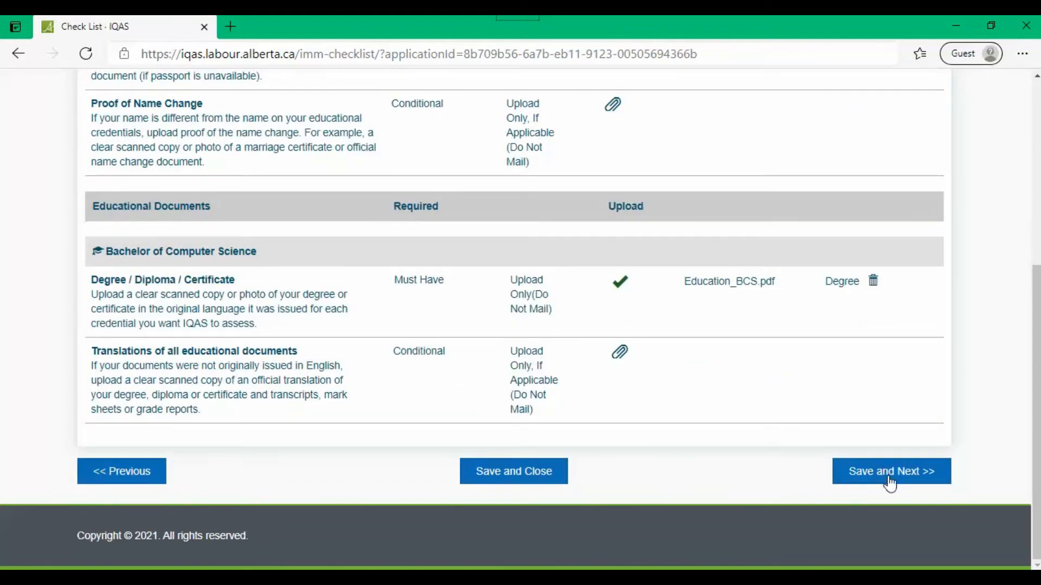
# Step: Move from the checklist to the declaration, agree to it, and continue to the Payment step
pyautogui.click(888, 476)
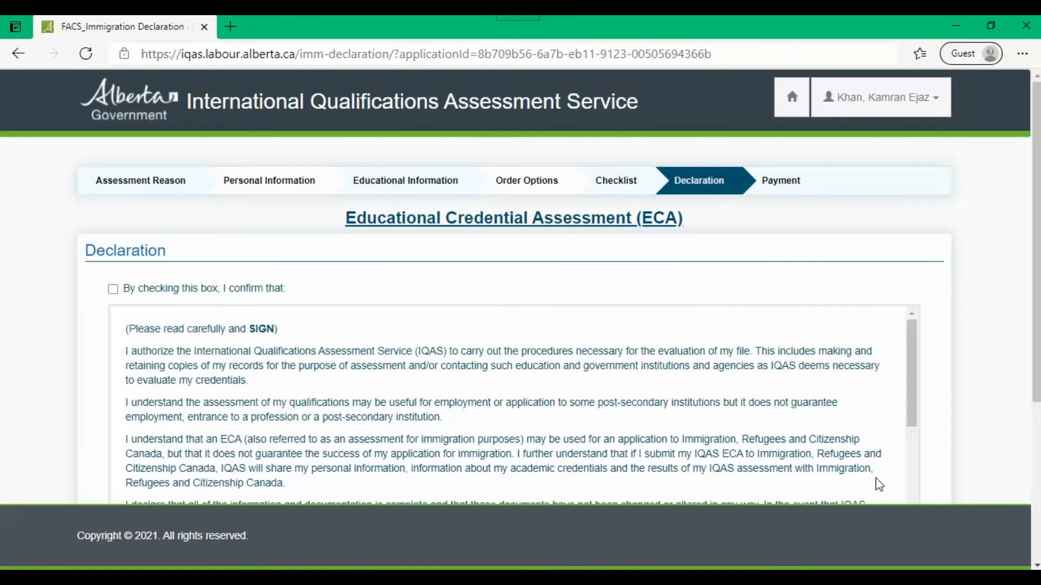
pyautogui.click(113, 289)
pyautogui.scroll(-4, 1005, 382)
pyautogui.moveTo(913, 186); pyautogui.dragTo(922, 310)
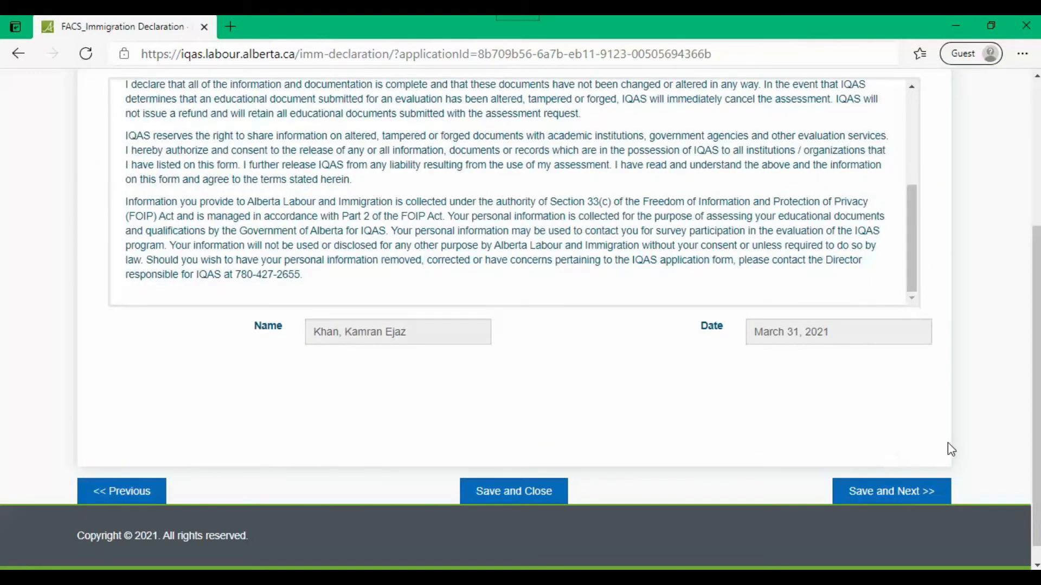
pyautogui.click(884, 490)
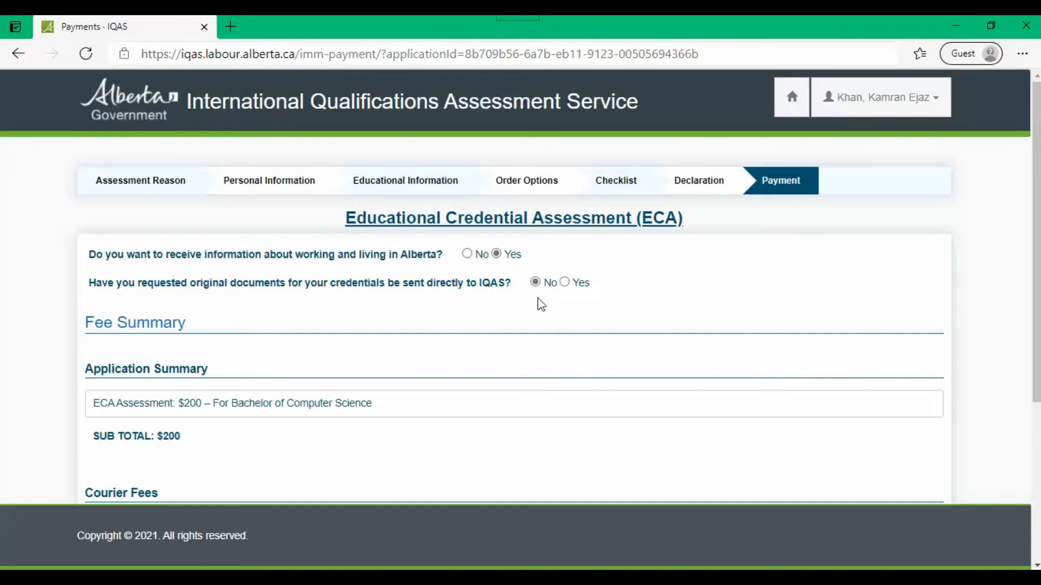
# Step: Review the fee summary, noting the $75 certificate delivery fee, and acknowledge the supporting-documents alert
pyautogui.scroll(-1, 304, 349)
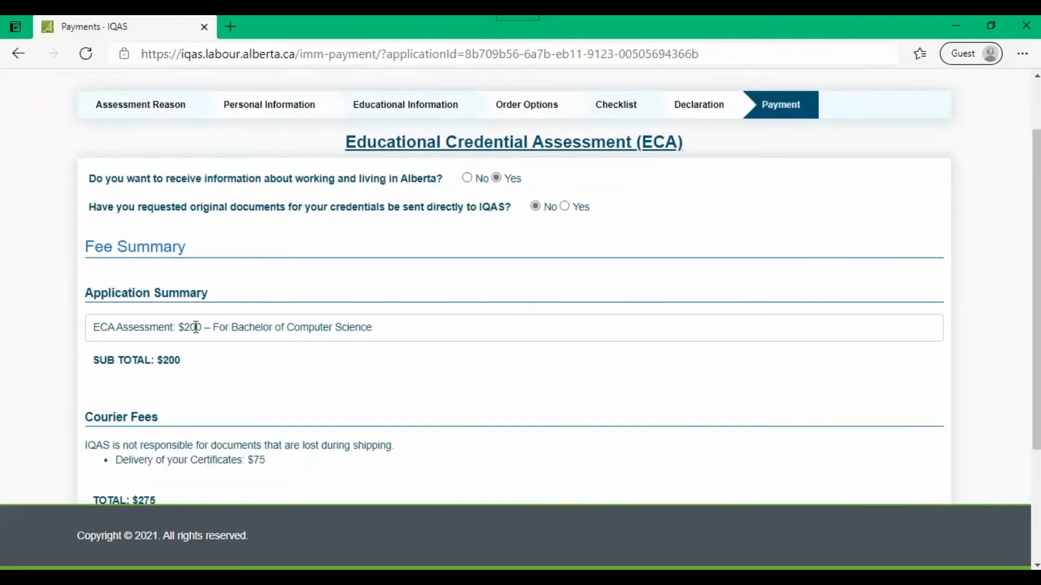
pyautogui.scroll(-1, 200, 328)
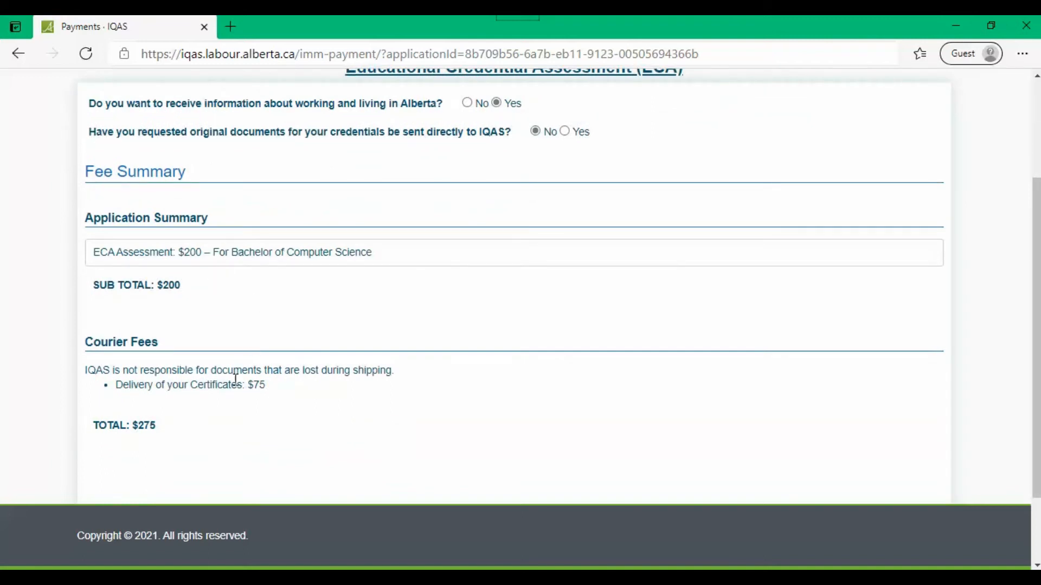
pyautogui.moveTo(265, 386); pyautogui.dragTo(236, 386)
pyautogui.scroll(-2, 156, 427)
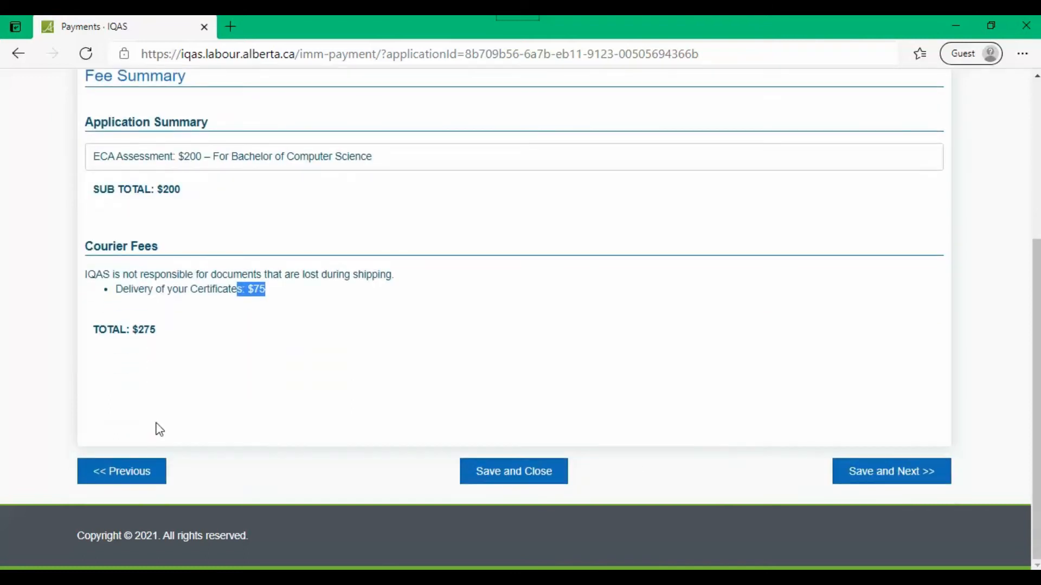
pyautogui.click(876, 474)
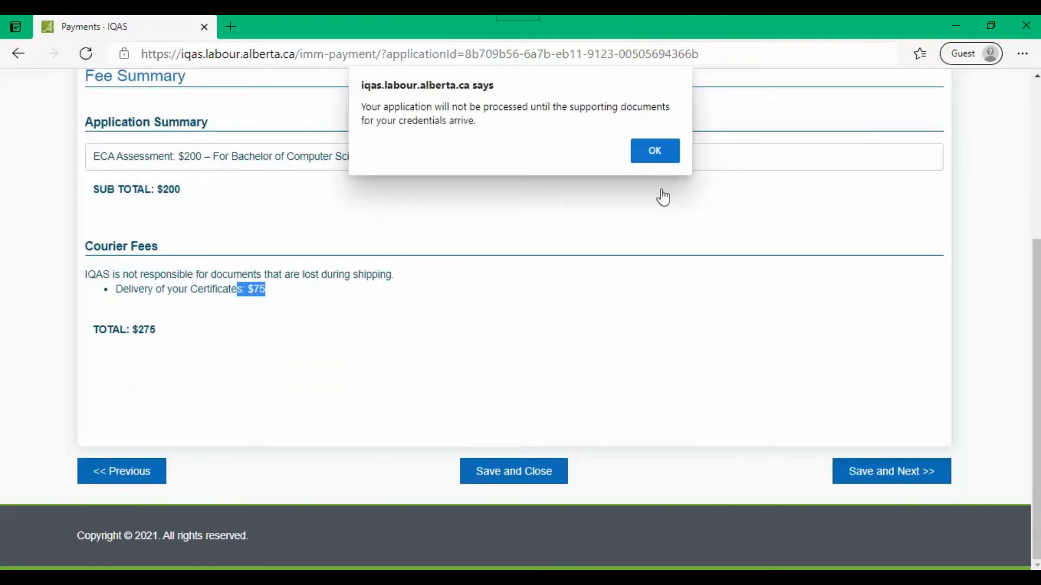
pyautogui.click(655, 151)
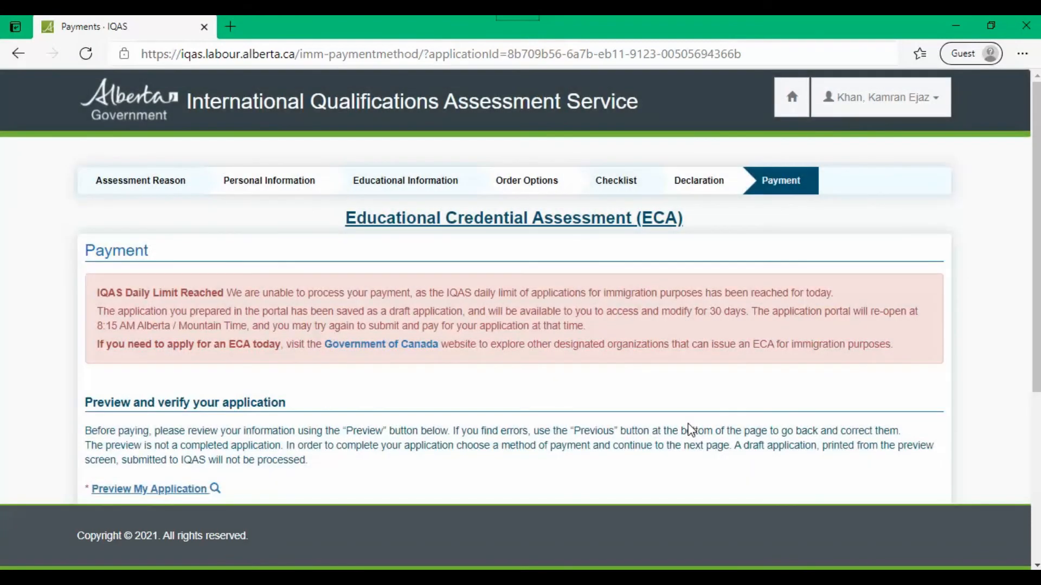
pyautogui.scroll(-3, 689, 428)
pyautogui.scroll(2, 689, 424)
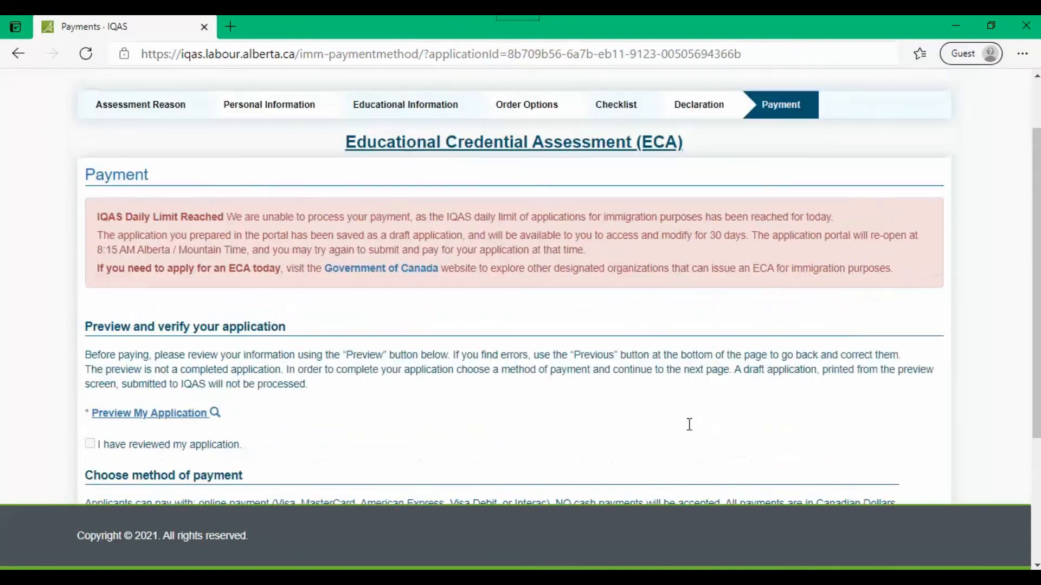
pyautogui.moveTo(105, 218); pyautogui.dragTo(260, 219)
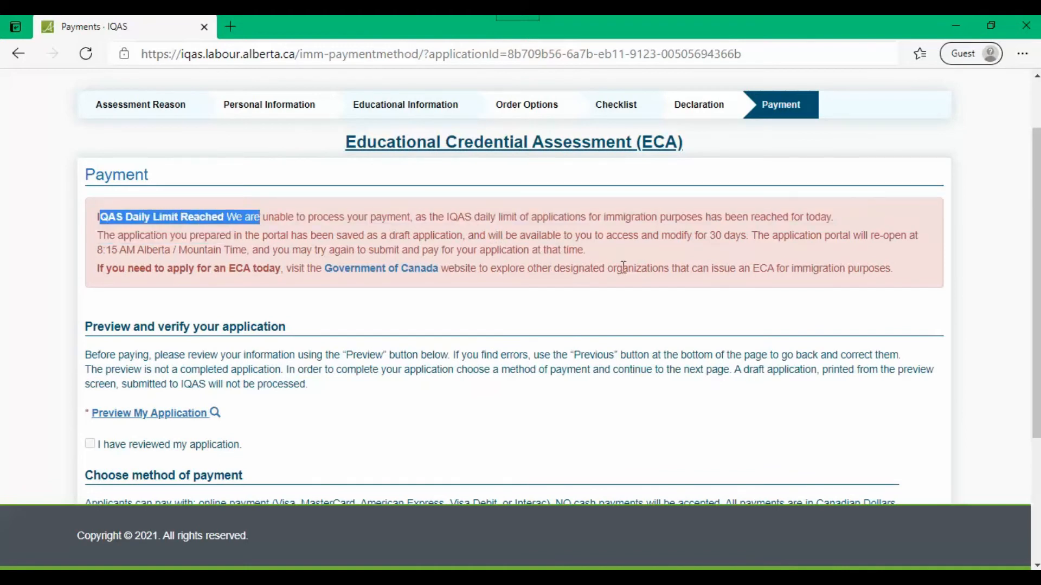
pyautogui.click(914, 277)
pyautogui.moveTo(888, 270); pyautogui.dragTo(771, 265)
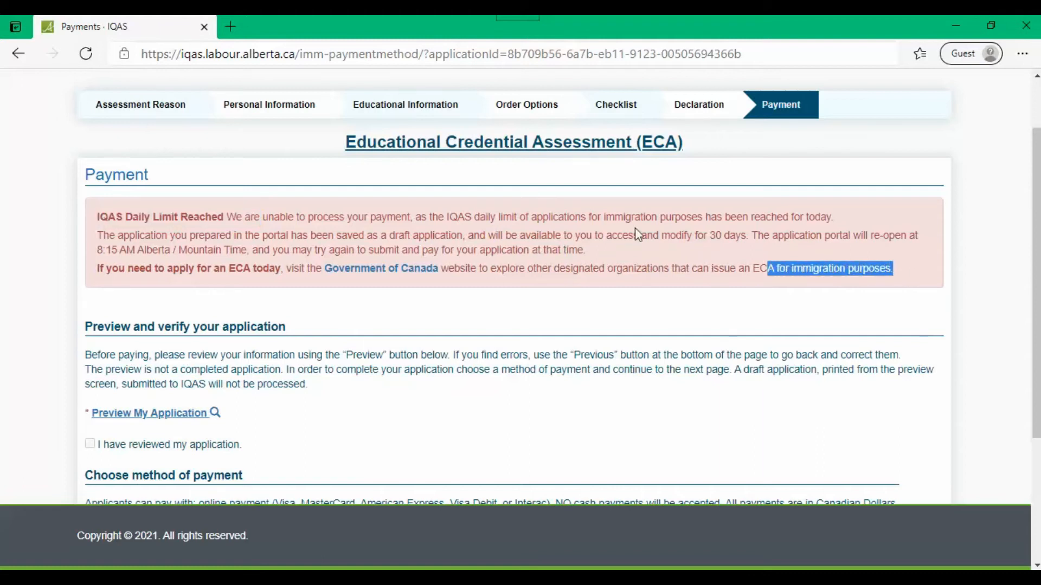
pyautogui.moveTo(685, 234); pyautogui.dragTo(747, 234)
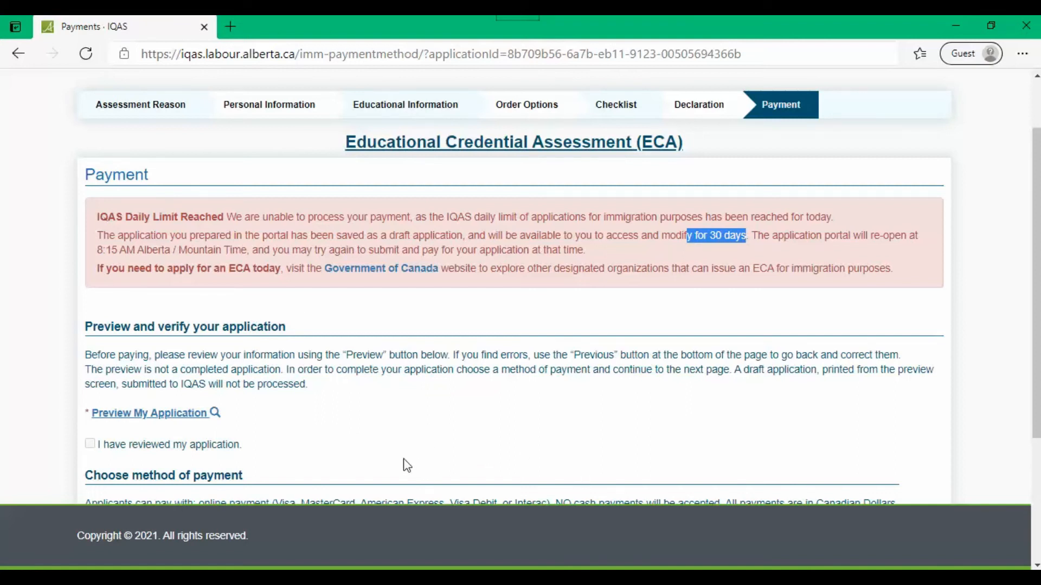
pyautogui.scroll(-2, 407, 465)
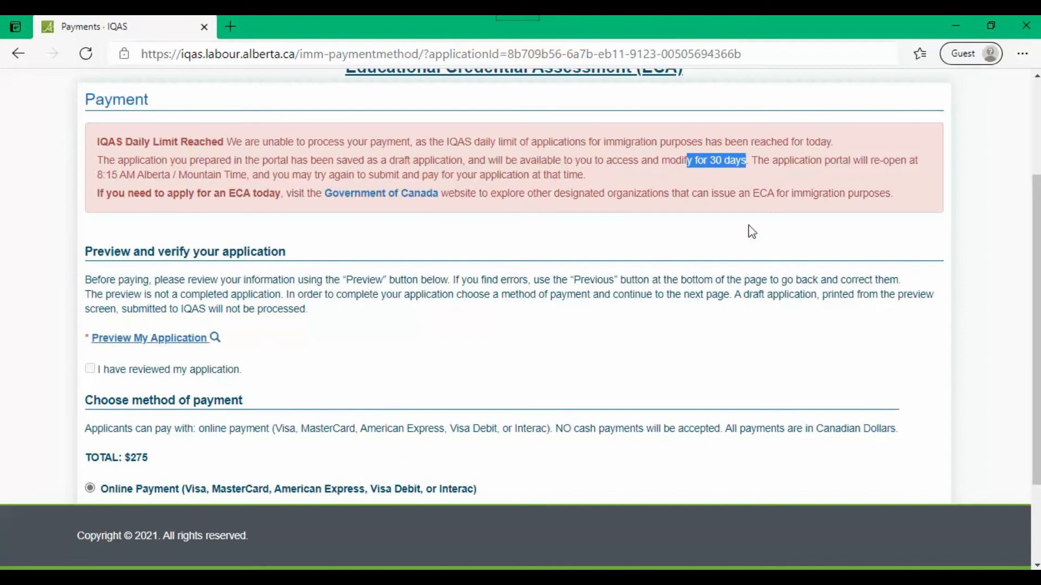
pyautogui.moveTo(890, 193); pyautogui.dragTo(81, 130)
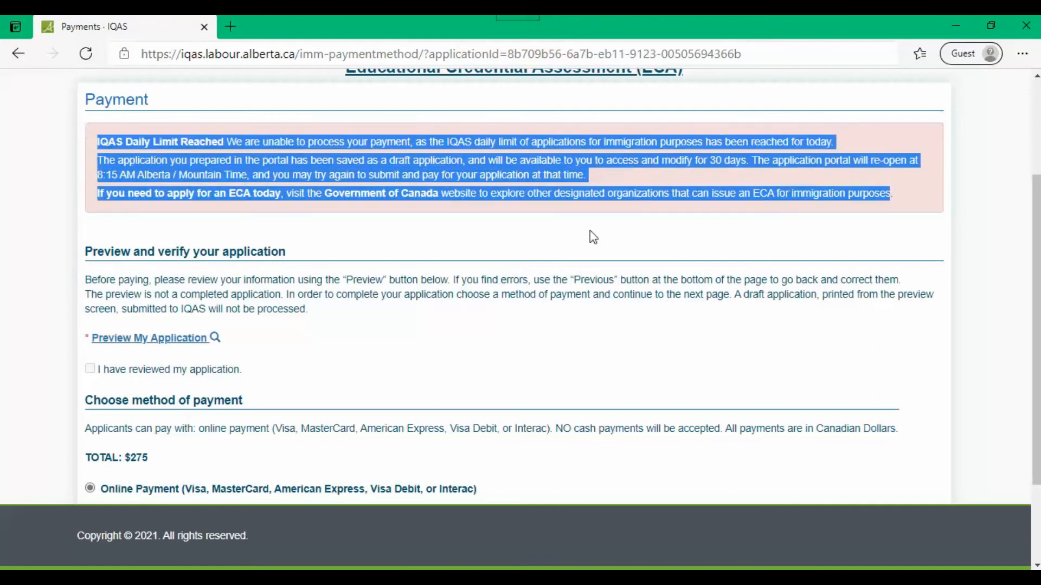
pyautogui.moveTo(896, 199); pyautogui.dragTo(74, 139)
pyautogui.scroll(1, 595, 490)
pyautogui.scroll(-3, 545, 449)
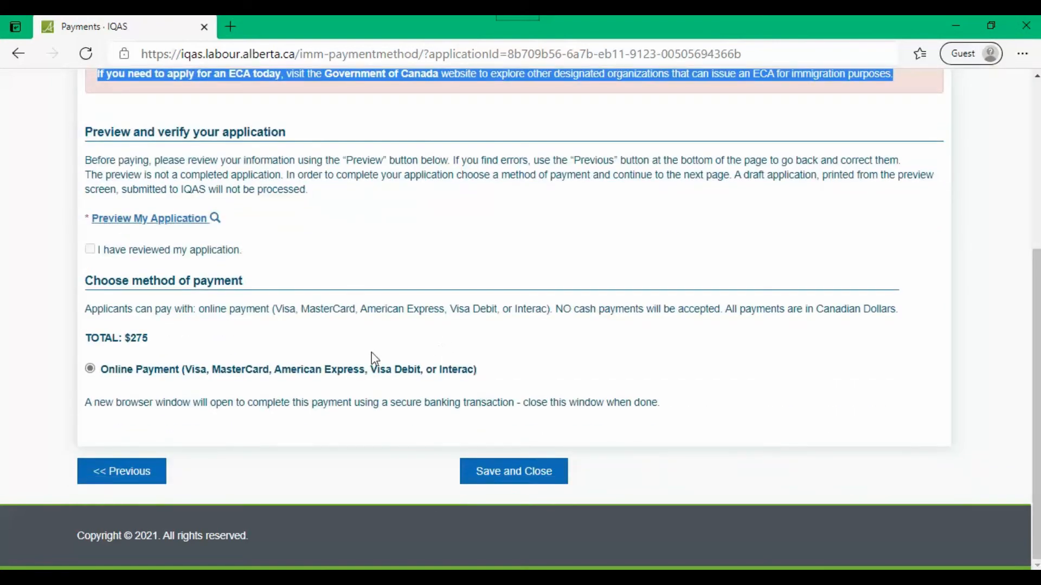
pyautogui.scroll(1, 346, 349)
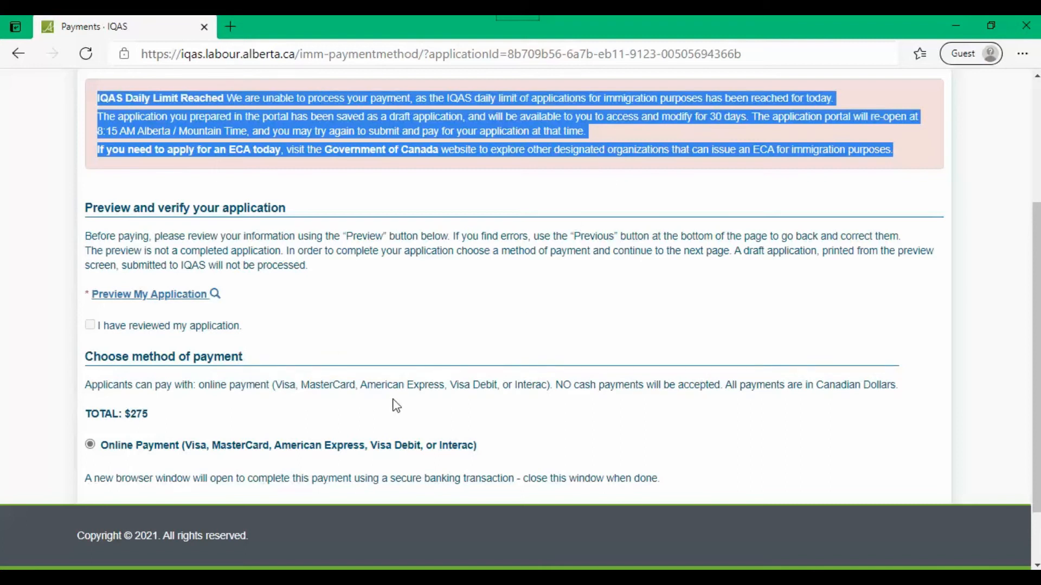
pyautogui.click(90, 325)
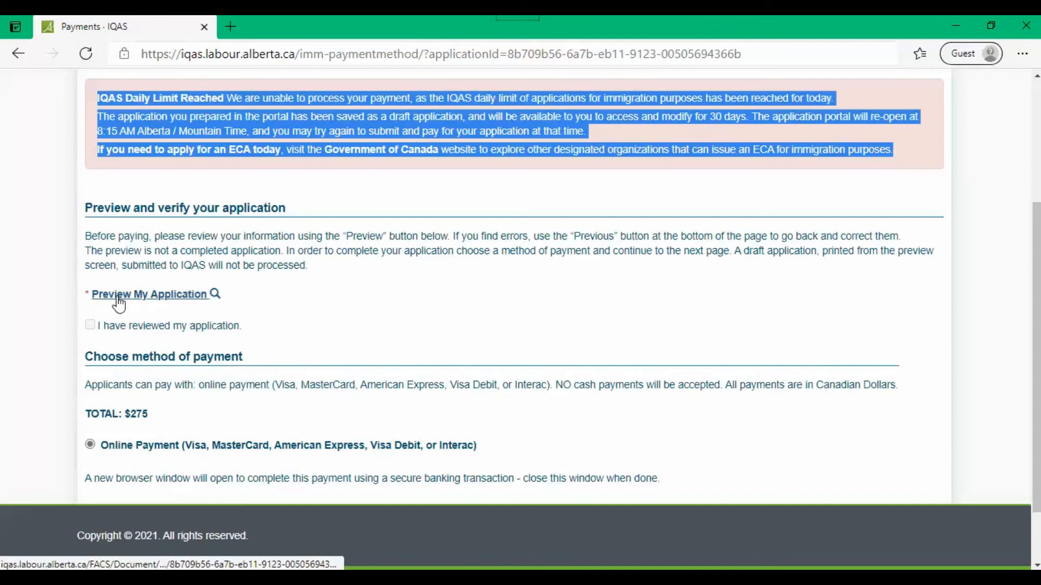
# Step: Preview the application from the Payment page showing the daily limit notice
pyautogui.click(139, 294)
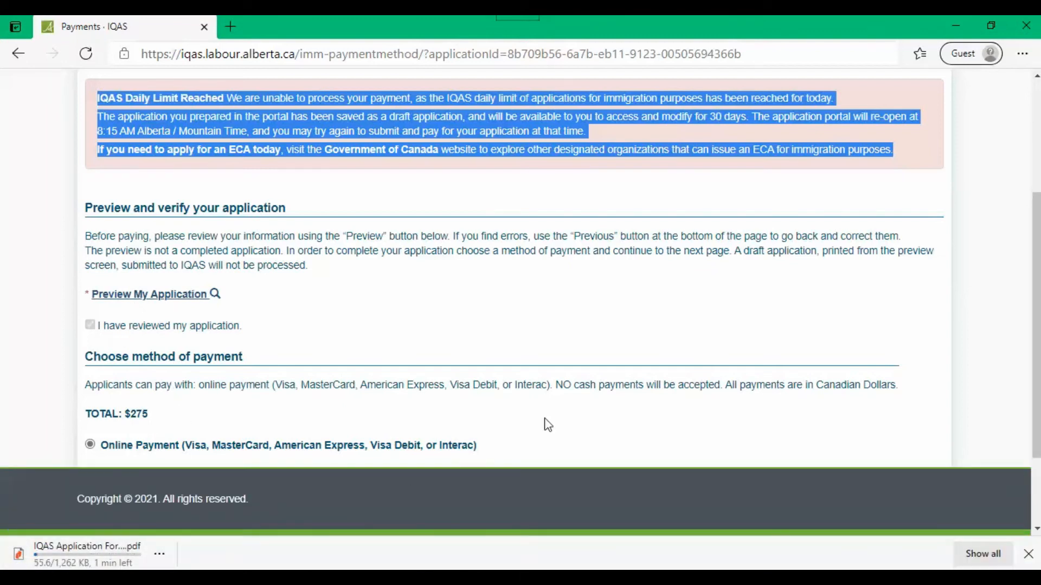
pyautogui.click(982, 411)
pyautogui.scroll(-2, 981, 411)
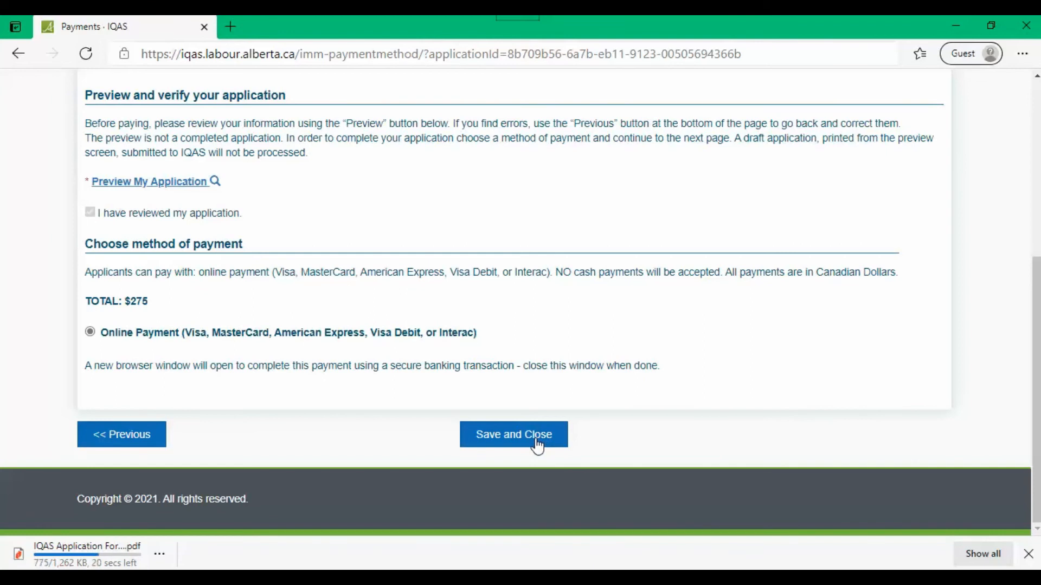
# Step: Save and close the draft, attempt Submit, and dismiss the download notification
pyautogui.click(536, 446)
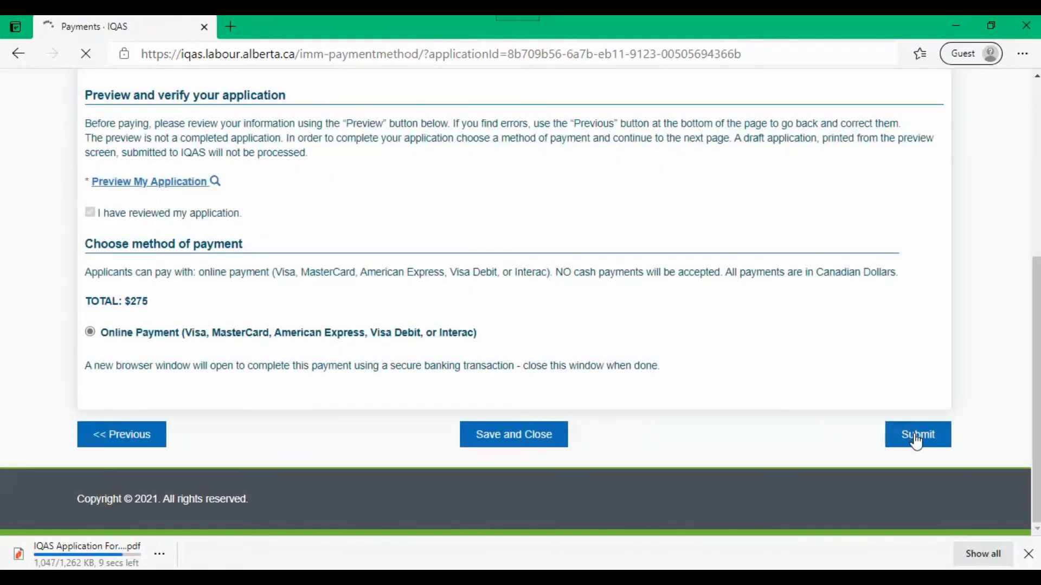
pyautogui.click(916, 440)
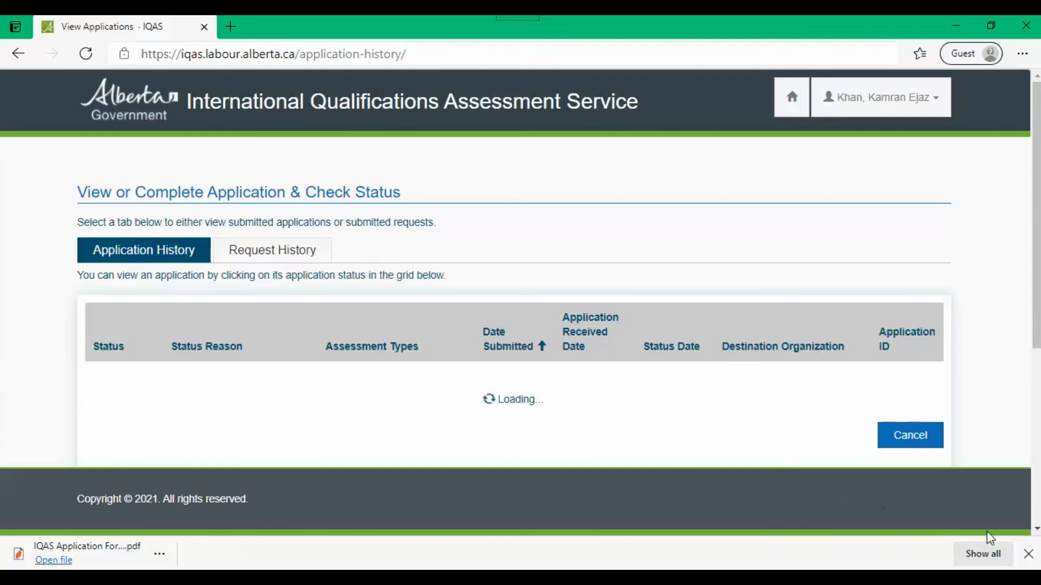
pyautogui.click(1029, 554)
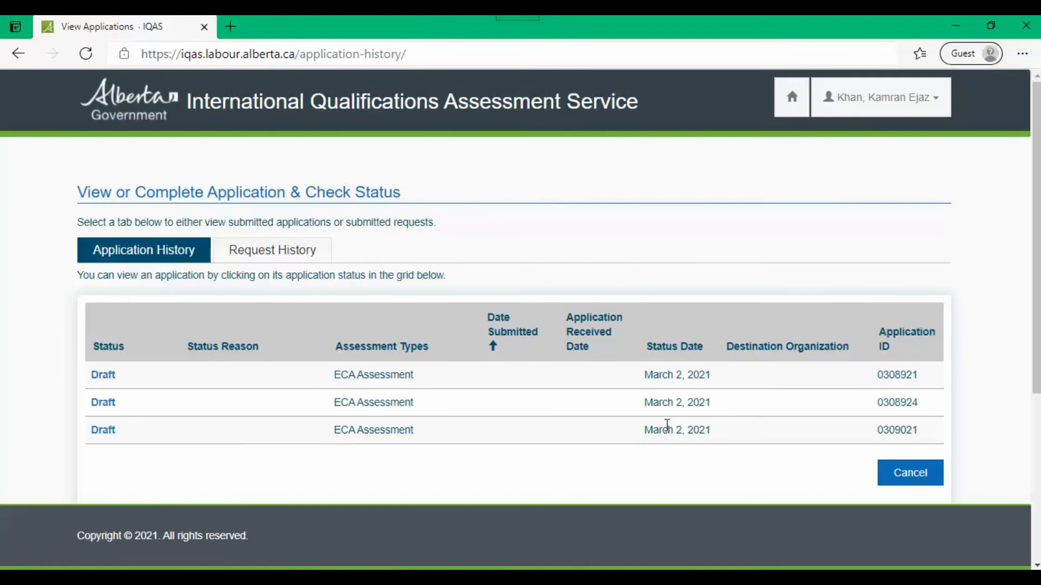
# Step: Look over the three March 2, 2021 drafts in Application History and reopen the first
pyautogui.scroll(-4, 667, 425)
pyautogui.scroll(-1, 664, 430)
pyautogui.scroll(5, 664, 432)
pyautogui.click(102, 376)
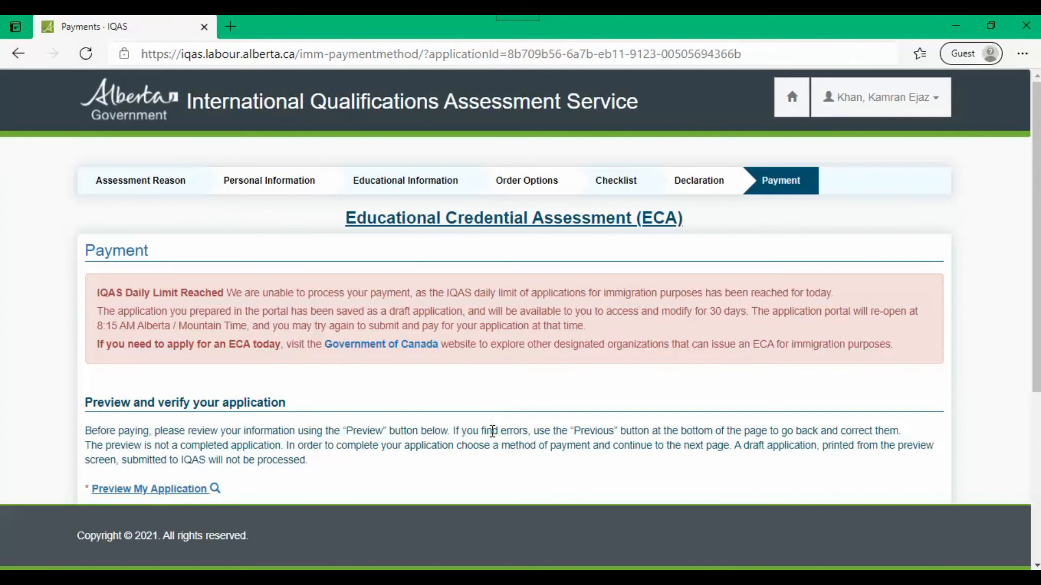
# Step: Look over the reopened draft's Payment page, then go to its Educational Information step
pyautogui.scroll(-3, 581, 415)
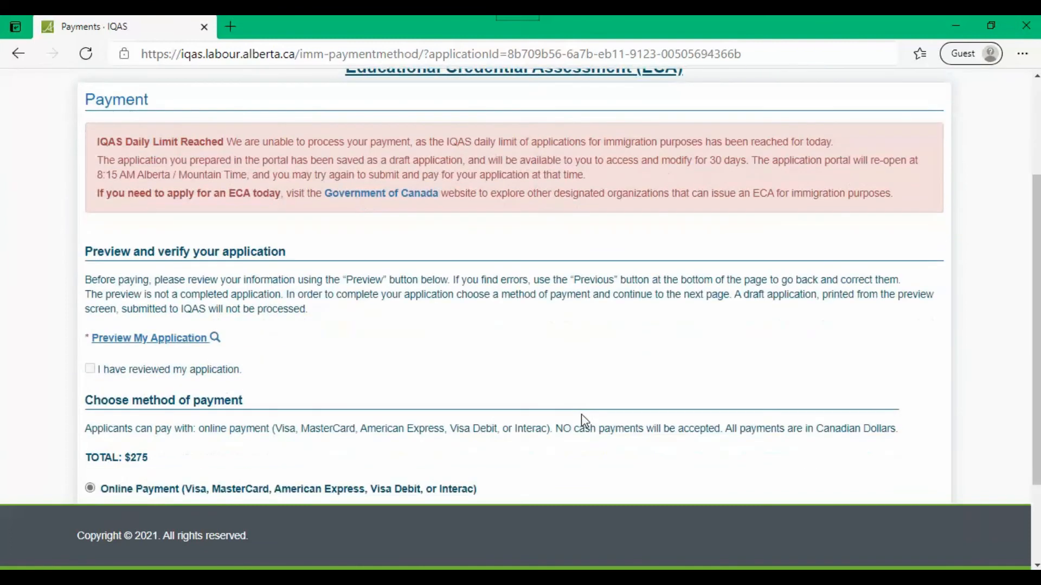
pyautogui.scroll(3, 353, 208)
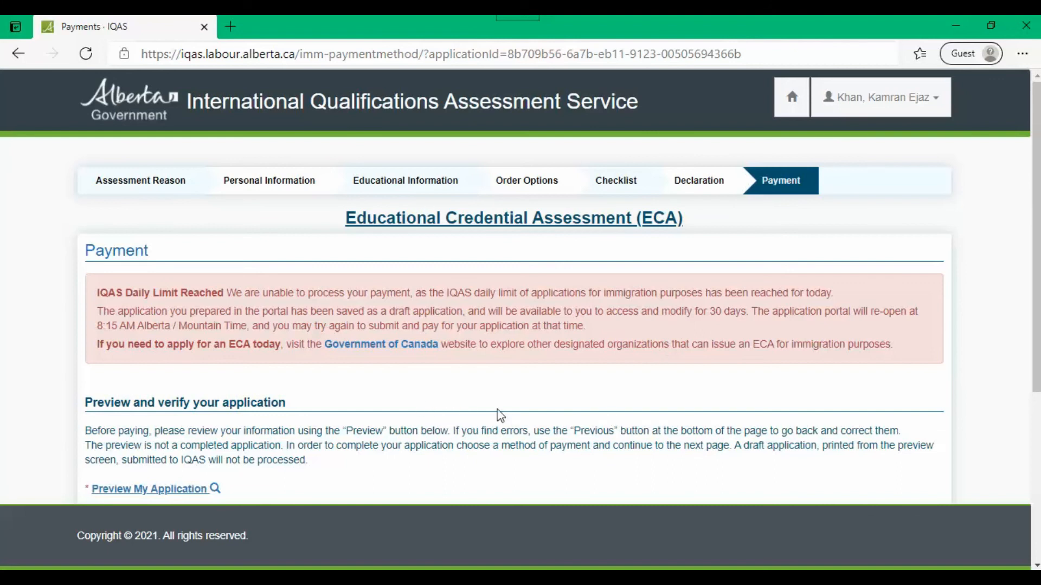
pyautogui.scroll(-3, 494, 414)
pyautogui.scroll(3, 504, 410)
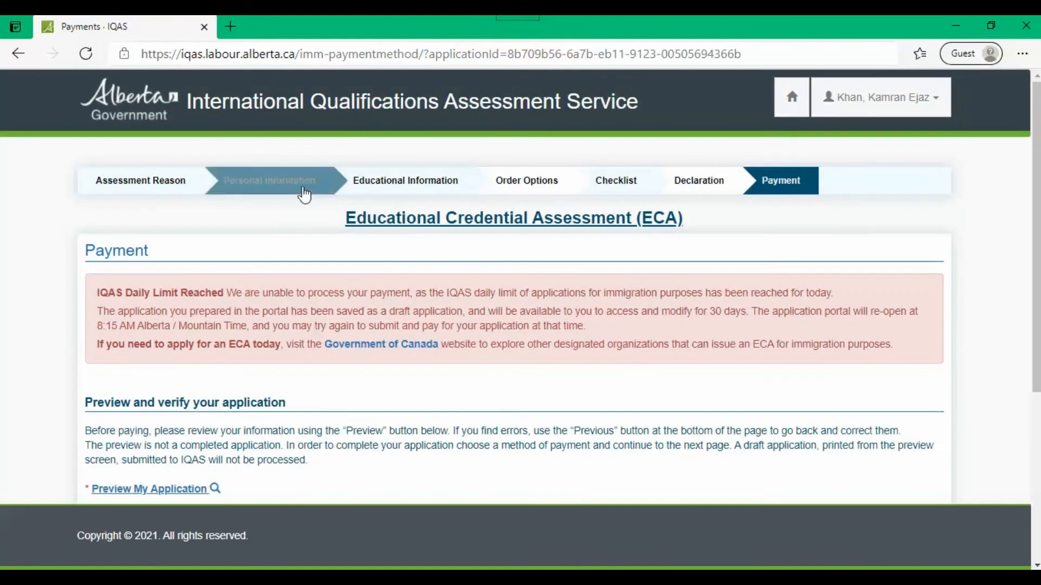
pyautogui.click(400, 184)
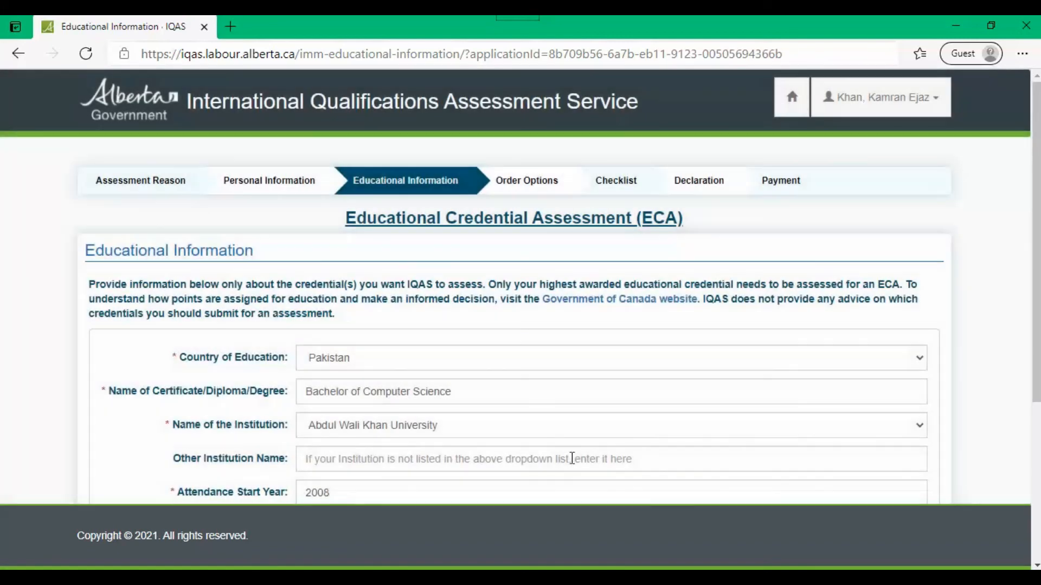
# Step: Check the Bachelor of Computer Science attendance years 2008–2011, then return to Personal Information
pyautogui.scroll(-3, 595, 458)
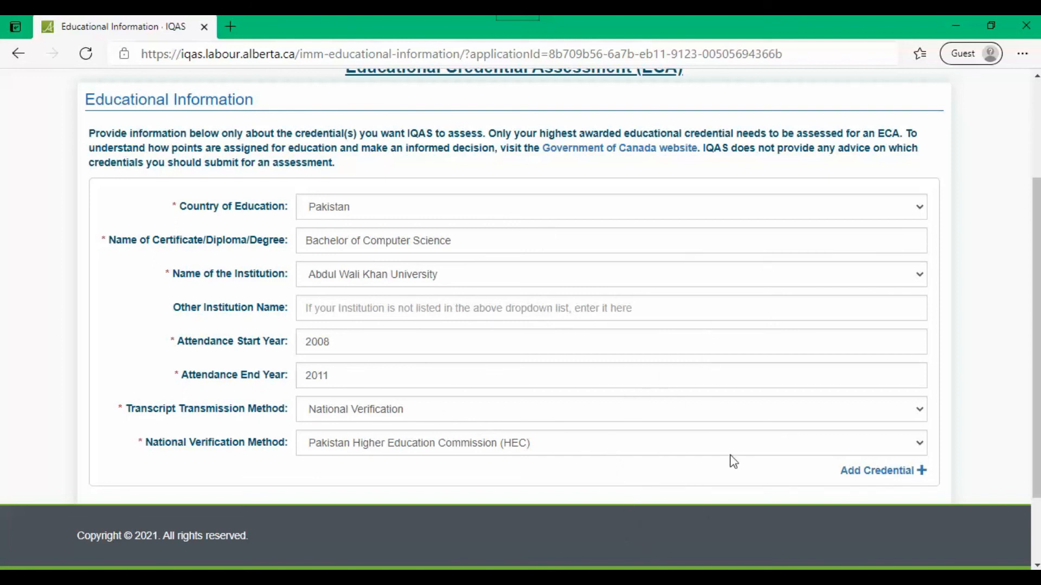
pyautogui.scroll(2, 743, 490)
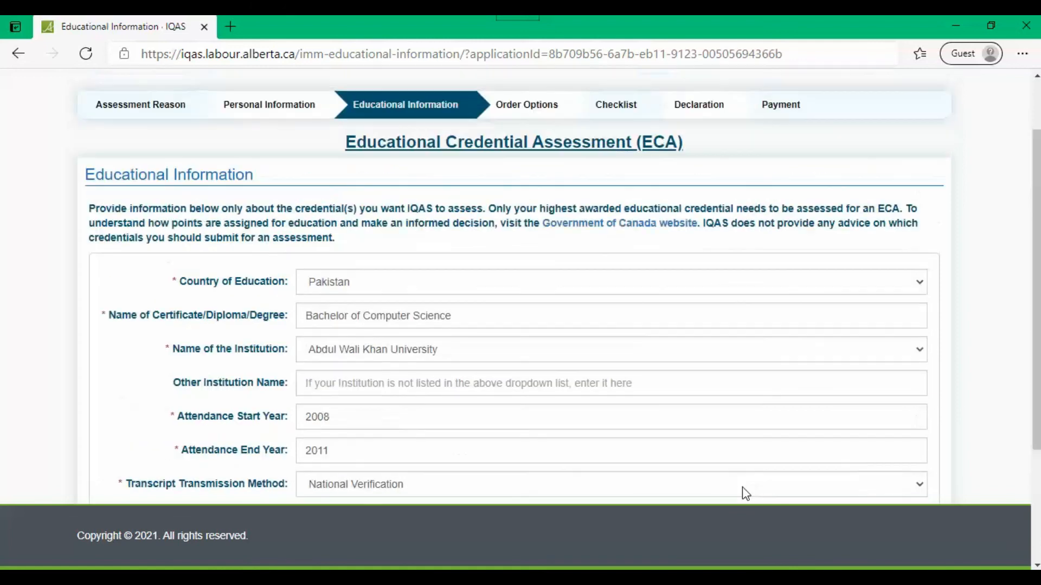
pyautogui.scroll(-2, 742, 490)
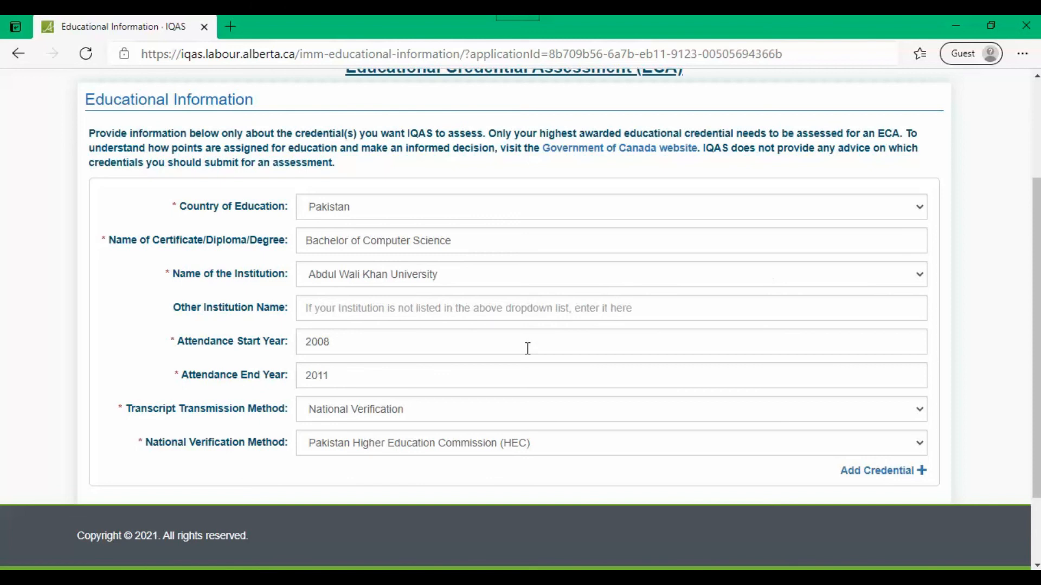
pyautogui.moveTo(352, 341); pyautogui.dragTo(283, 348)
pyautogui.press('Tab')
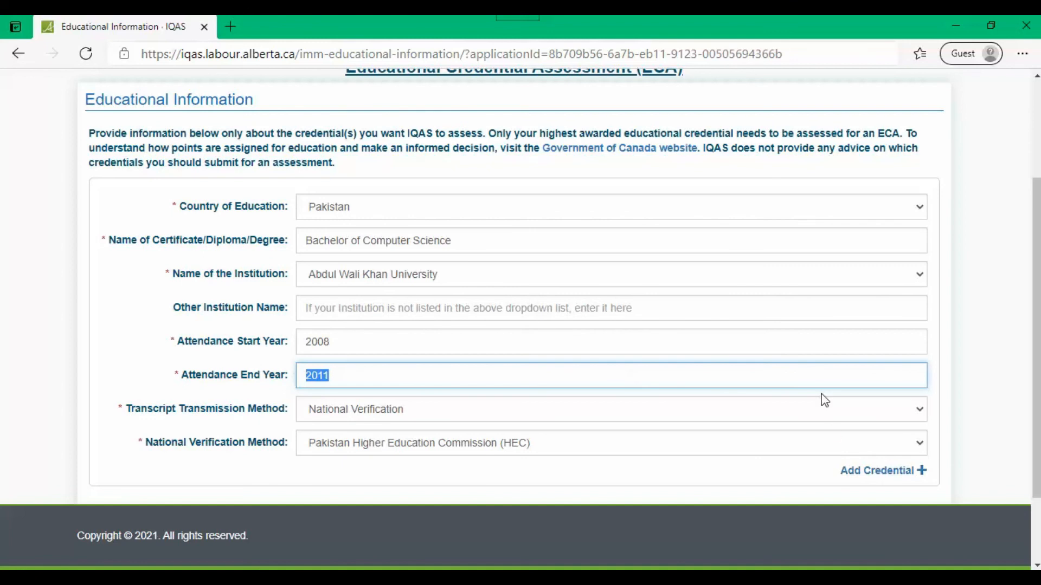
pyautogui.scroll(3, 825, 400)
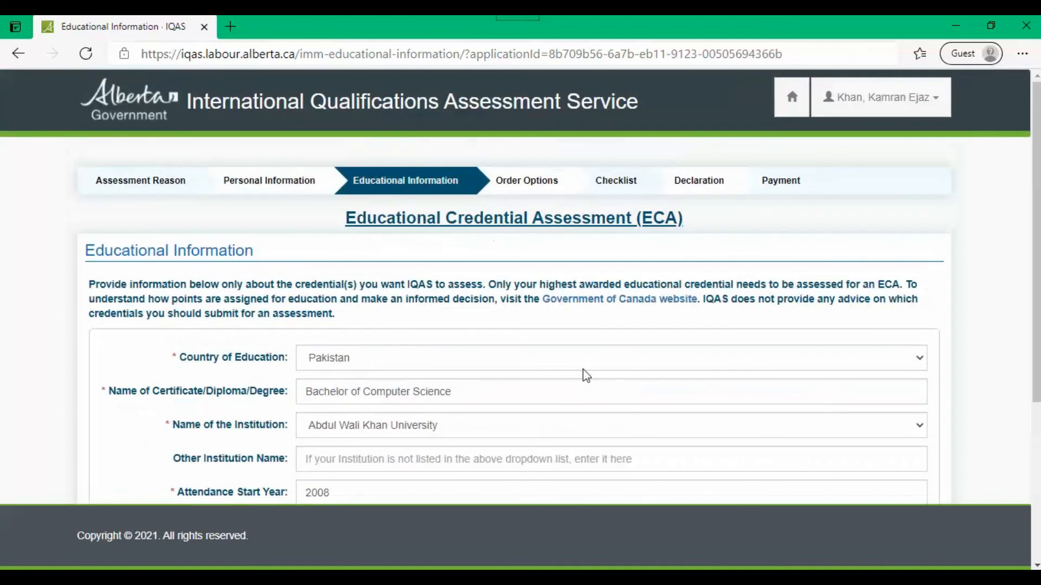
pyautogui.click(281, 184)
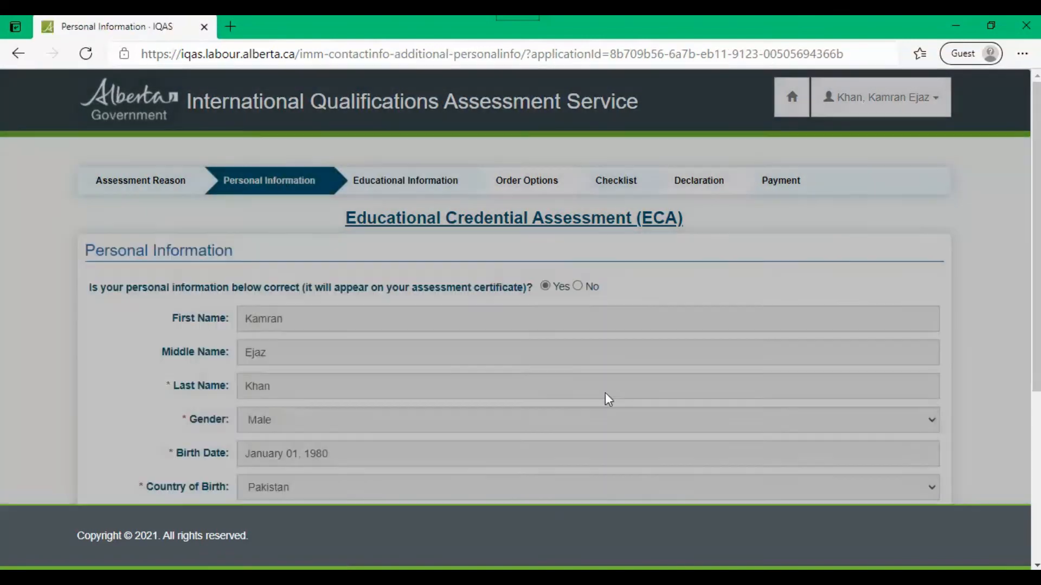
# Step: Position a new blank Notepad window over the right side of Personal Information
pyautogui.scroll(-2, 322, 363)
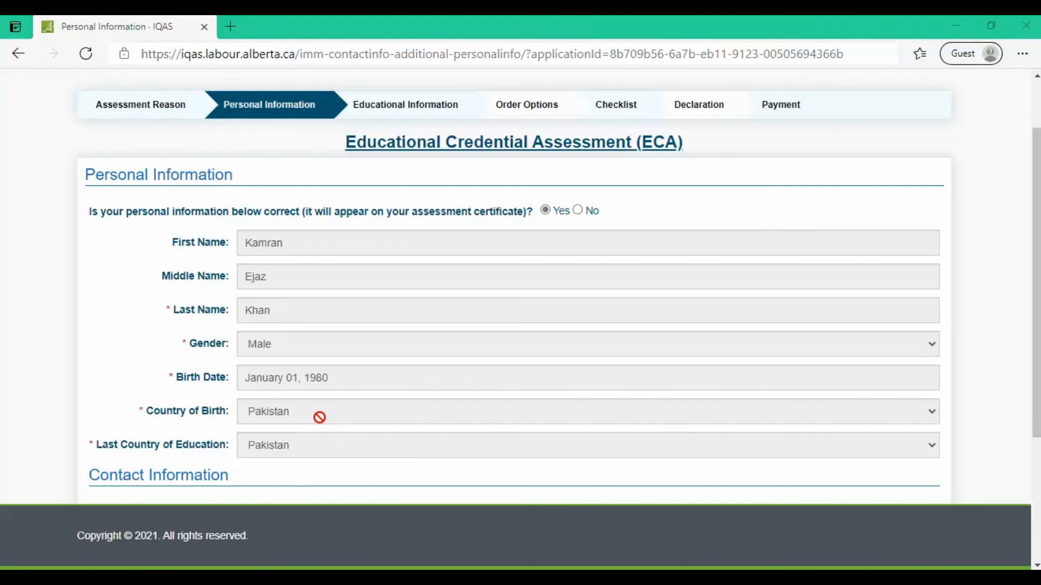
pyautogui.moveTo(395, 140); pyautogui.dragTo(714, 41)
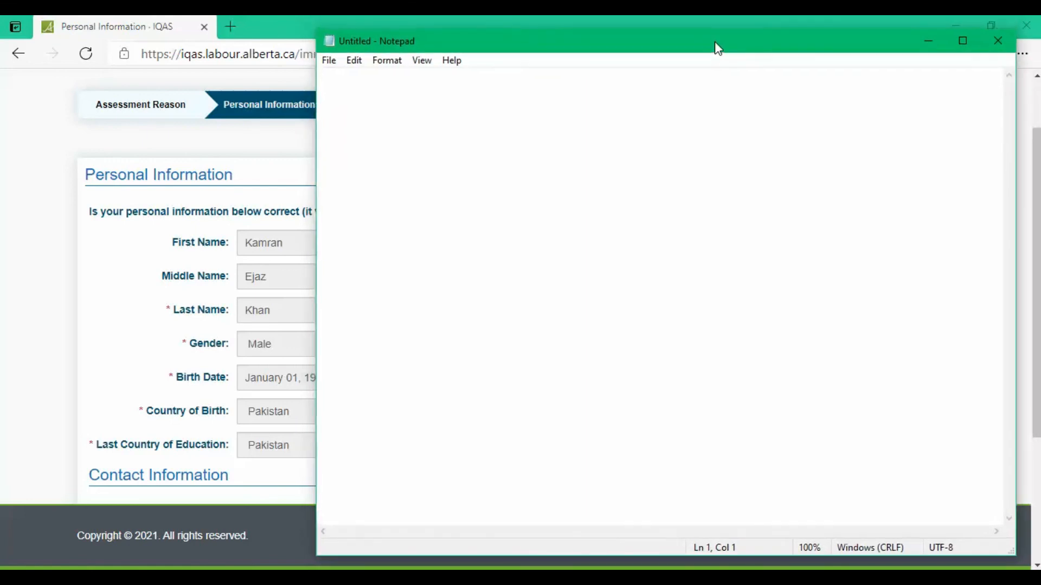
pyautogui.press('Return')
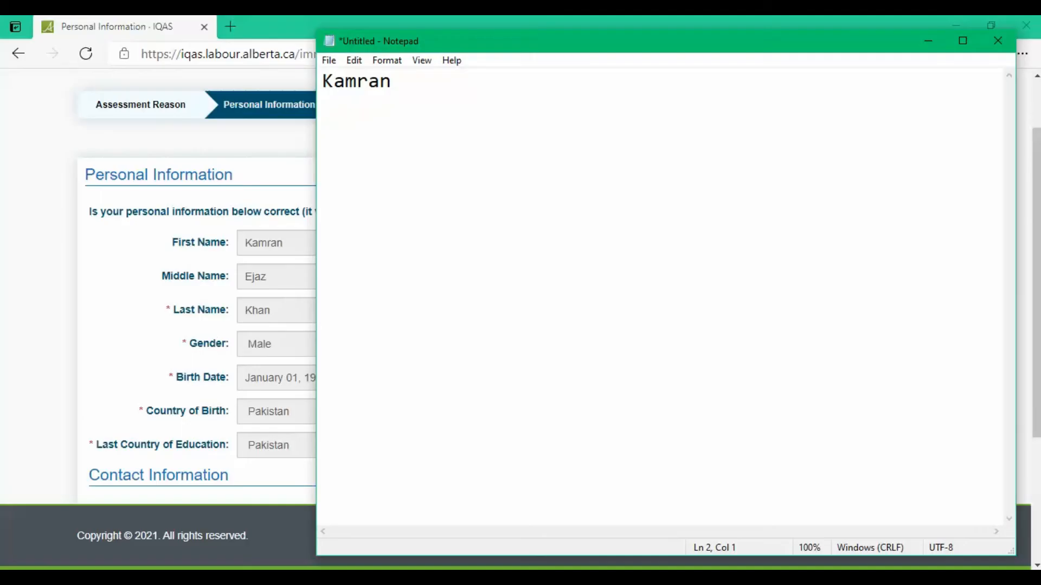
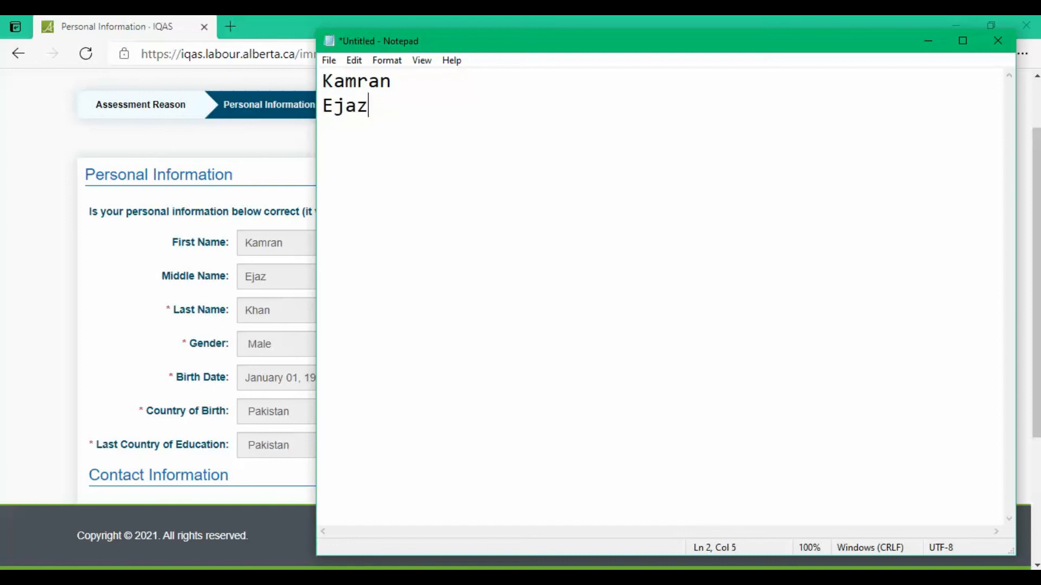
pyautogui.press('Return')
pyautogui.press('Return')
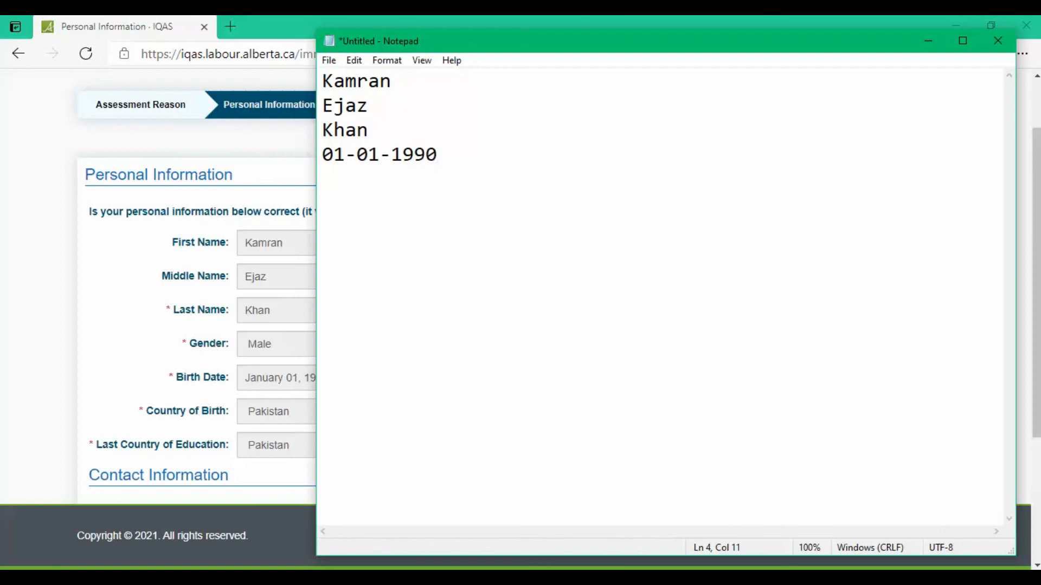
pyautogui.press('Return')
# Step: Select all four lines of the note
pyautogui.click(323, 81)
pyautogui.hotkey('shift', 'Down')
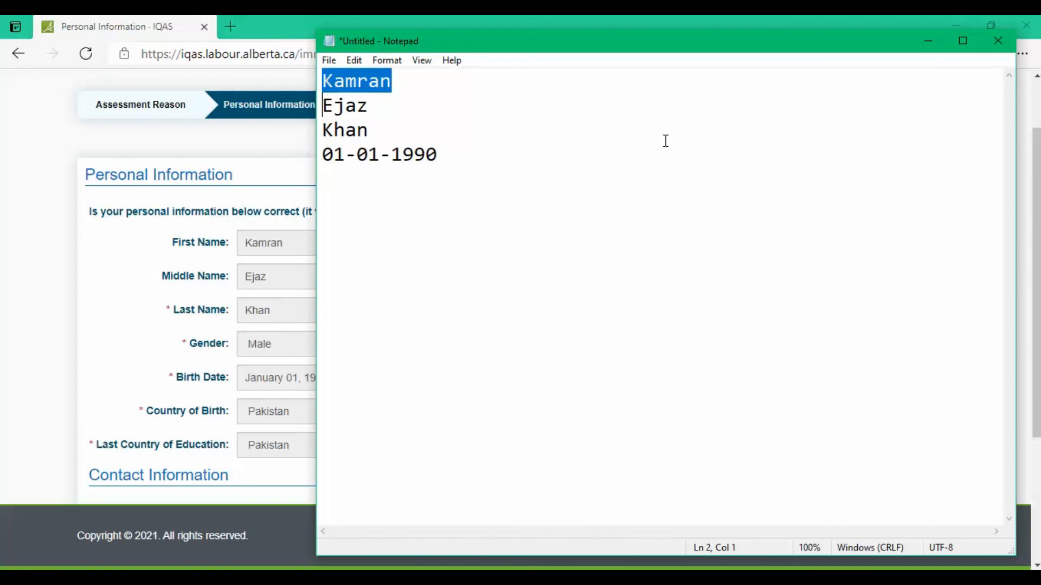
pyautogui.press('Up')
pyautogui.press('Down')
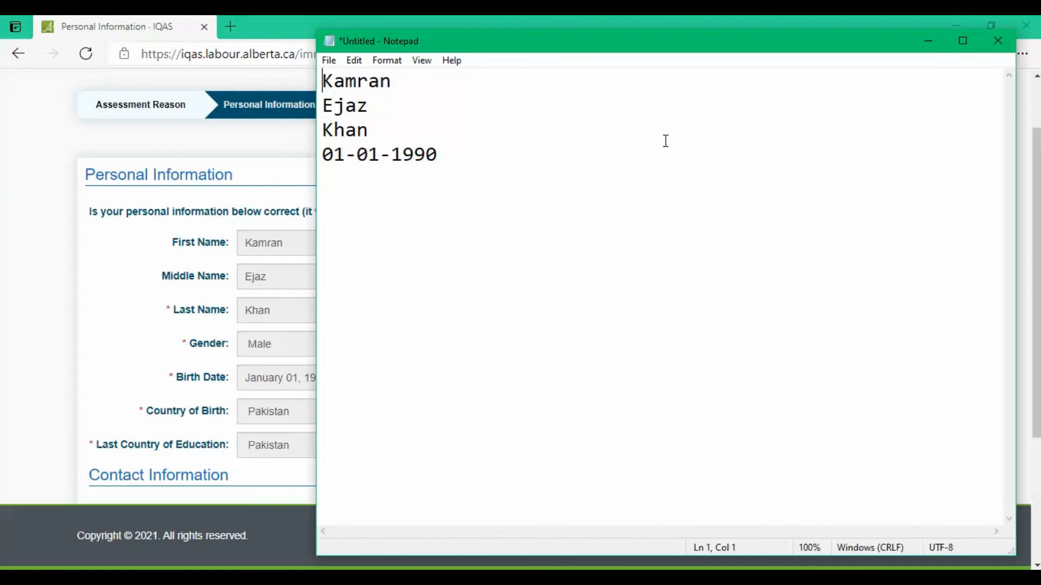
pyautogui.hotkey('shift', 'Down')
pyautogui.press('Down')
pyautogui.press('Down')
pyautogui.click(477, 159)
pyautogui.moveTo(476, 158); pyautogui.dragTo(298, 74)
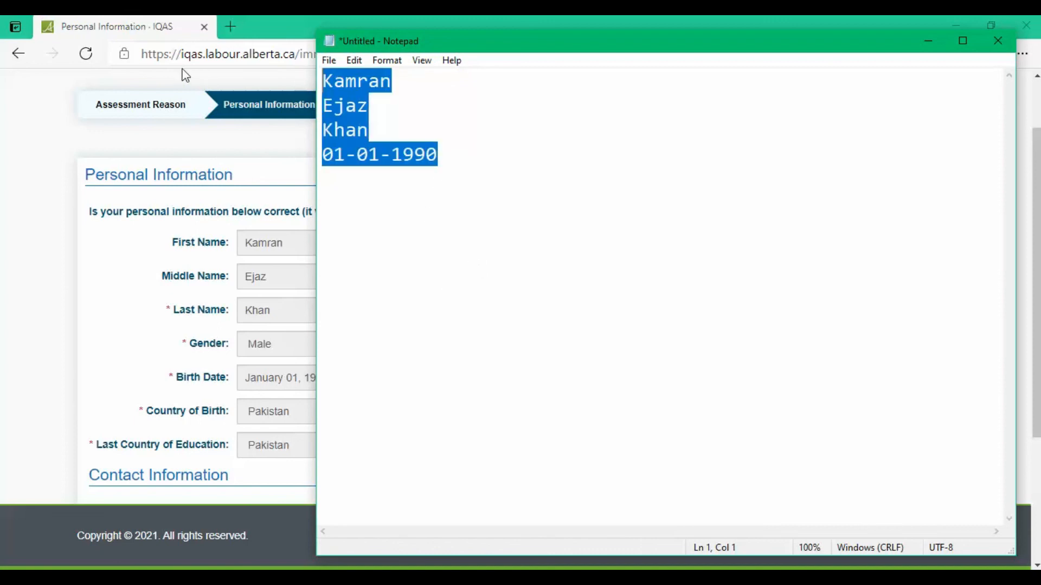
# Step: Minimize Notepad, then save the Personal Information step and confirm the details are correct
pyautogui.click(935, 41)
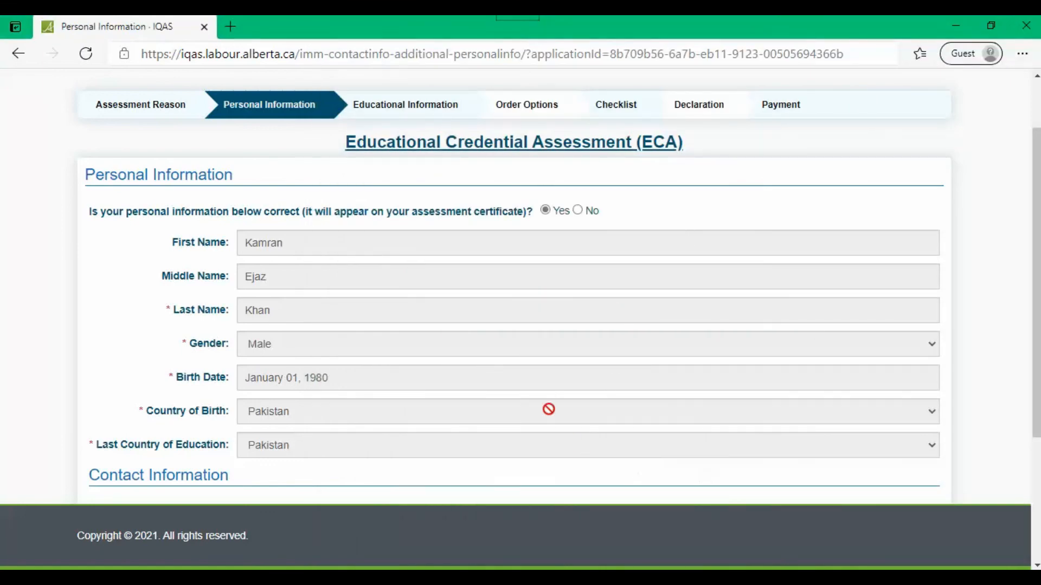
pyautogui.scroll(2, 548, 409)
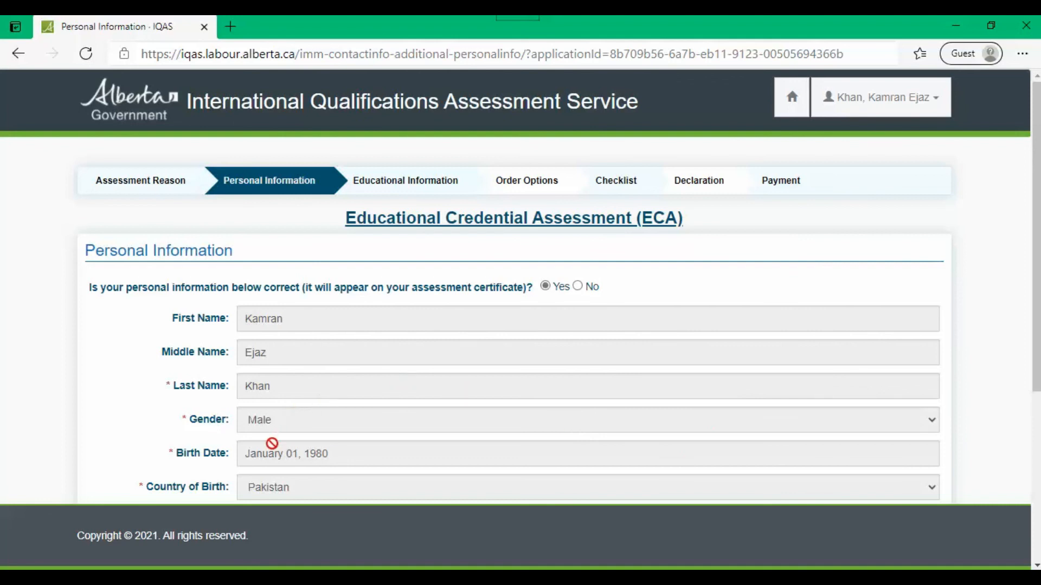
pyautogui.scroll(-5, 271, 442)
pyautogui.scroll(5, 287, 472)
pyautogui.scroll(-5, 488, 485)
pyautogui.click(910, 471)
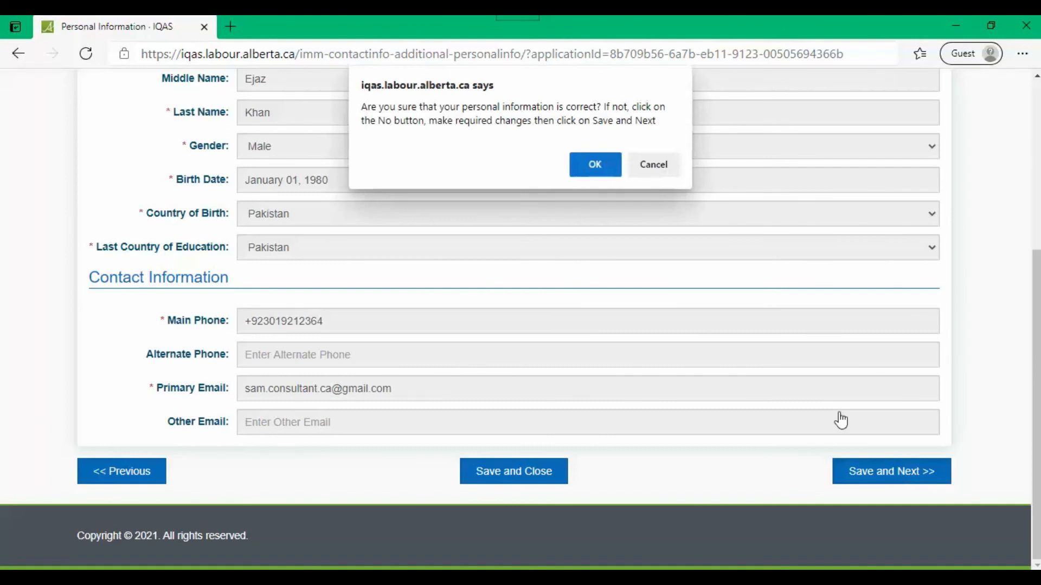
pyautogui.click(595, 165)
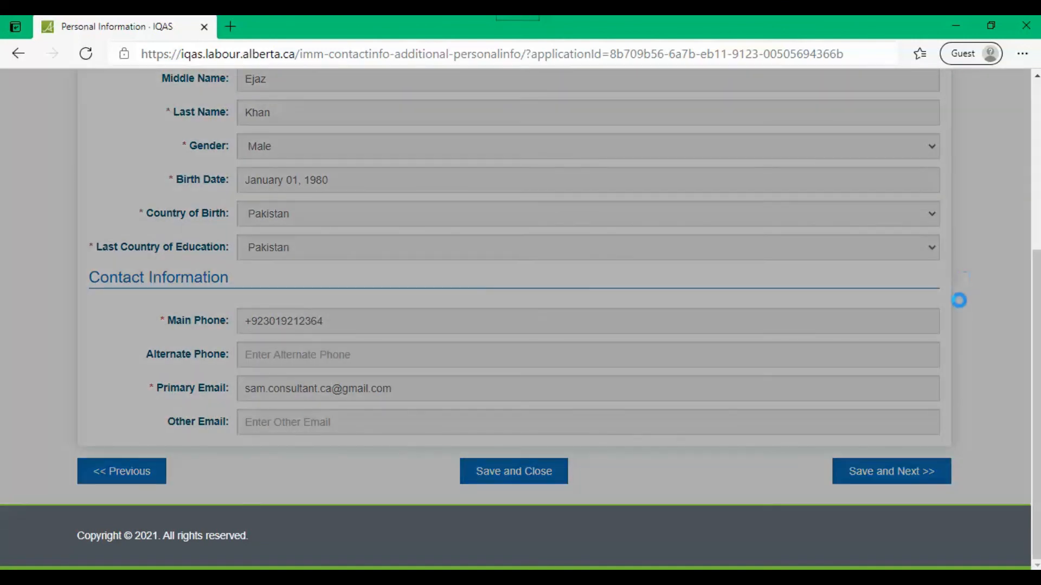